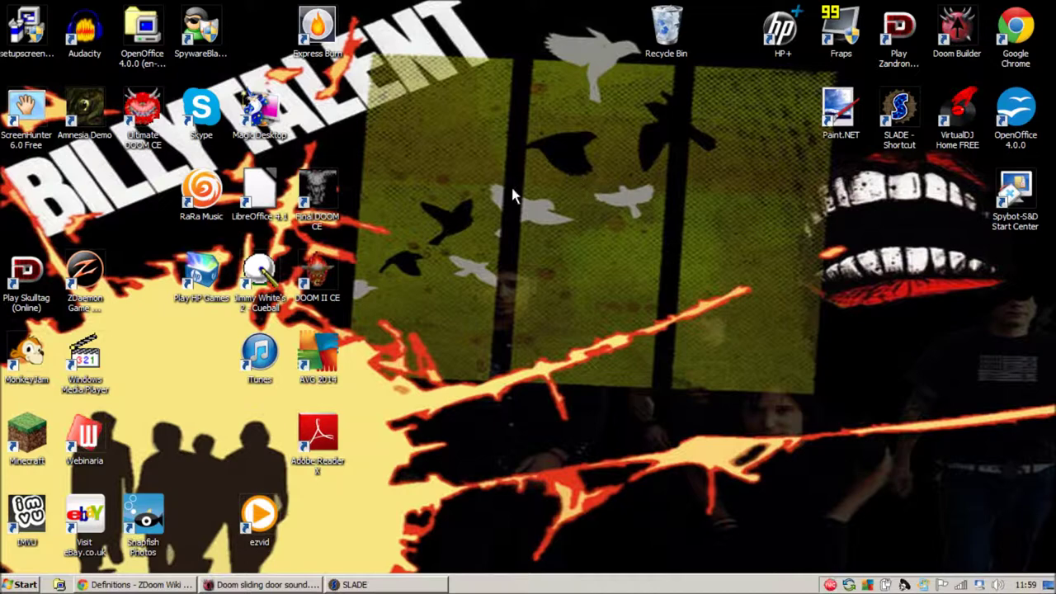
Fly the 3D camera through the open sliding door, then return to the 2D map view
click(314, 585)
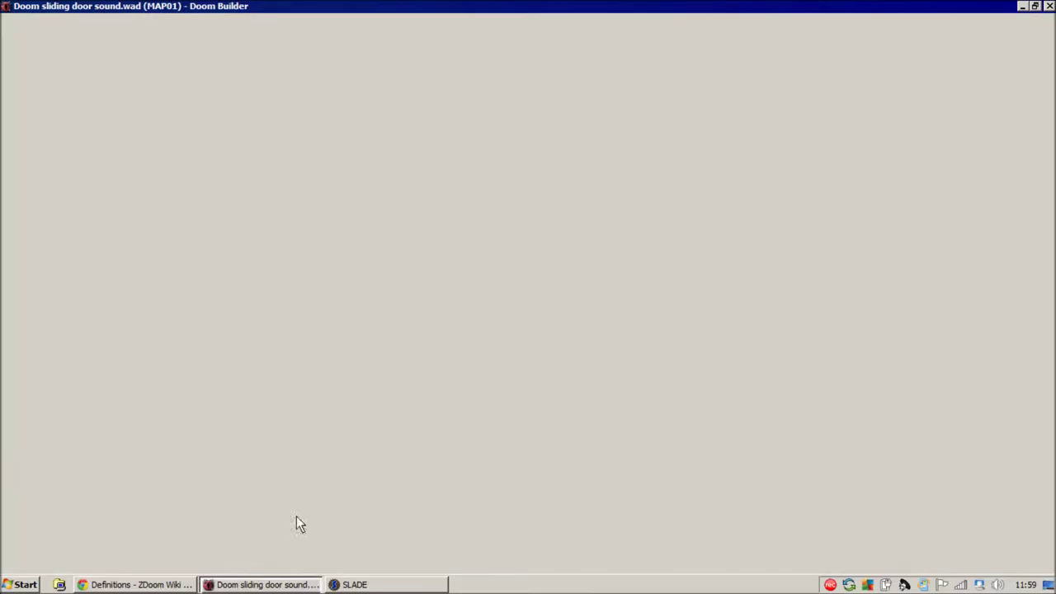
scroll(631, 255, down, 3)
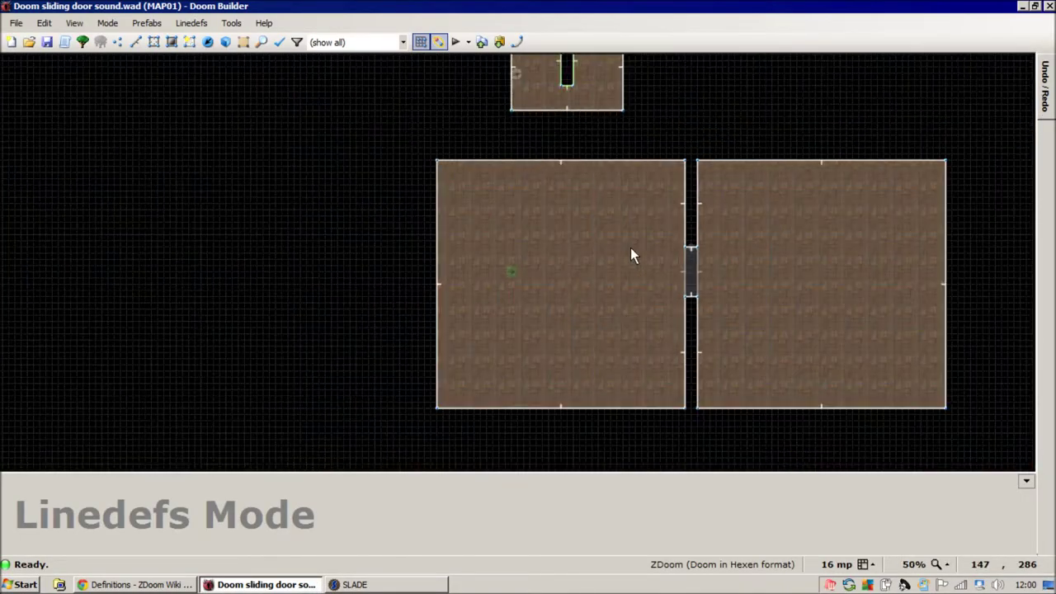
key(w)
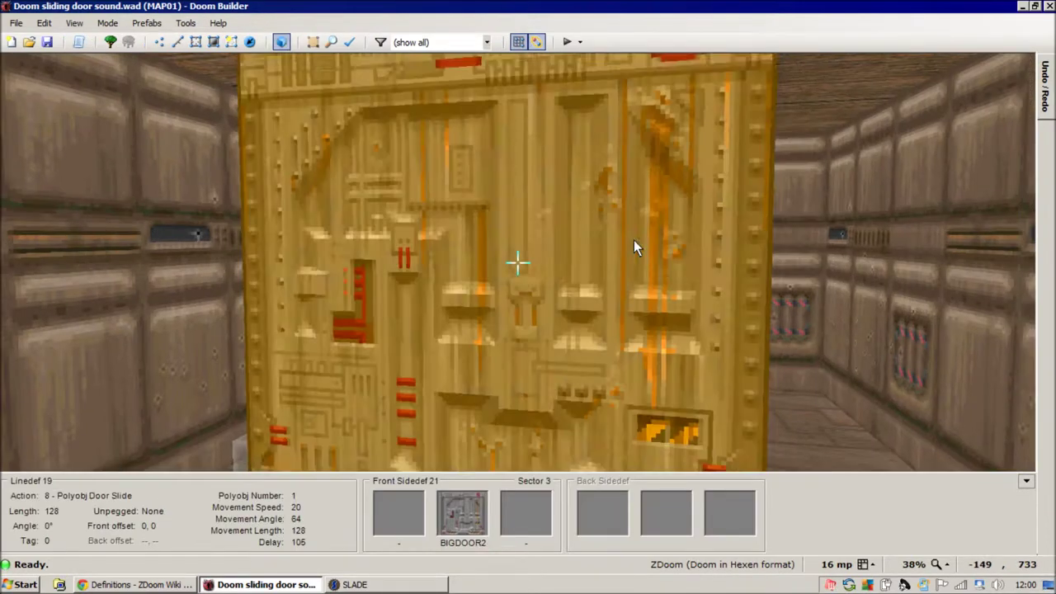
key(w)
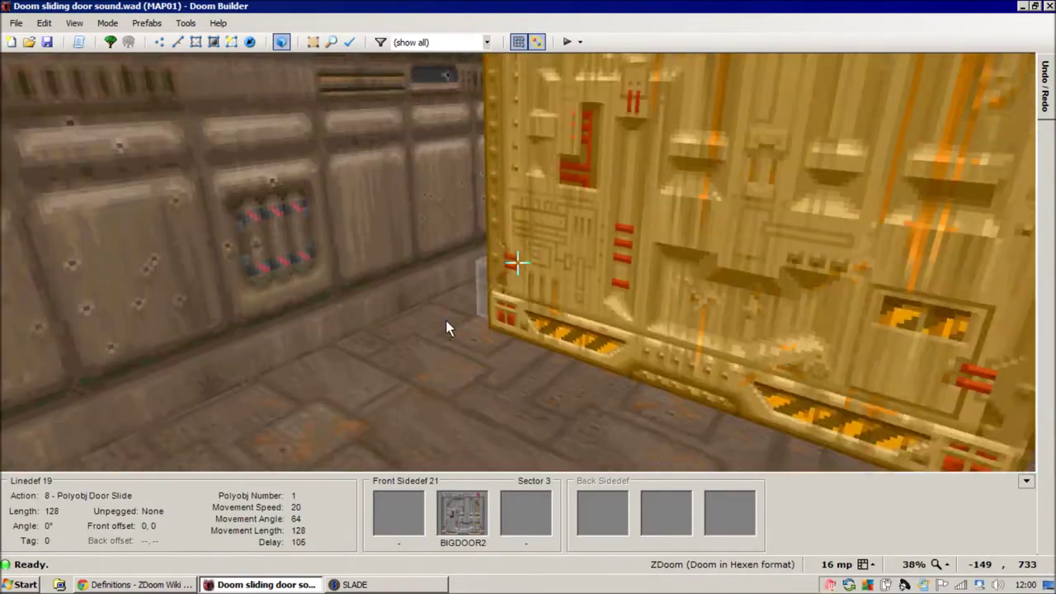
key(w)
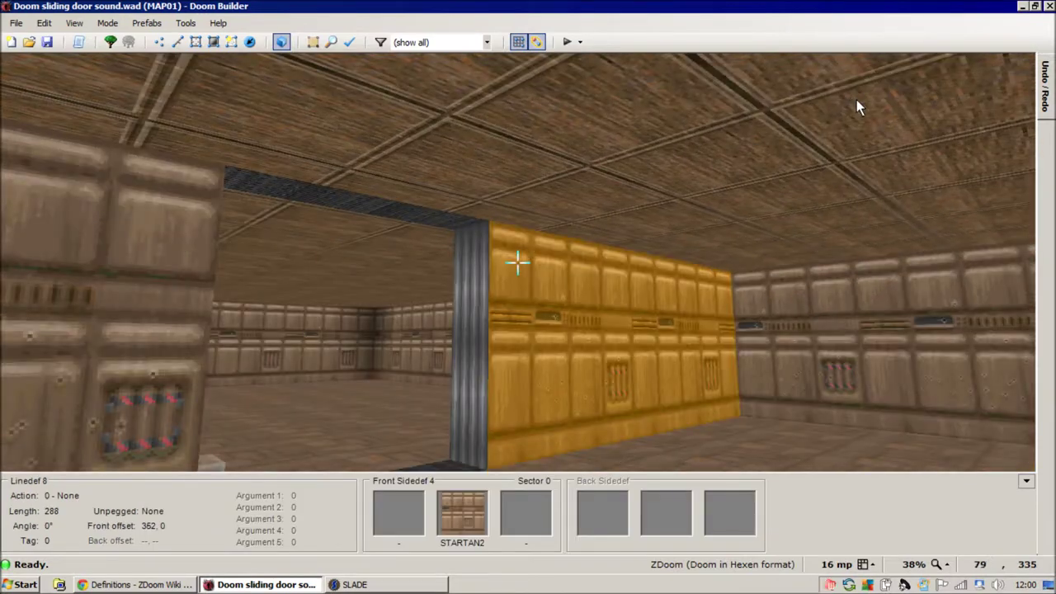
key(w)
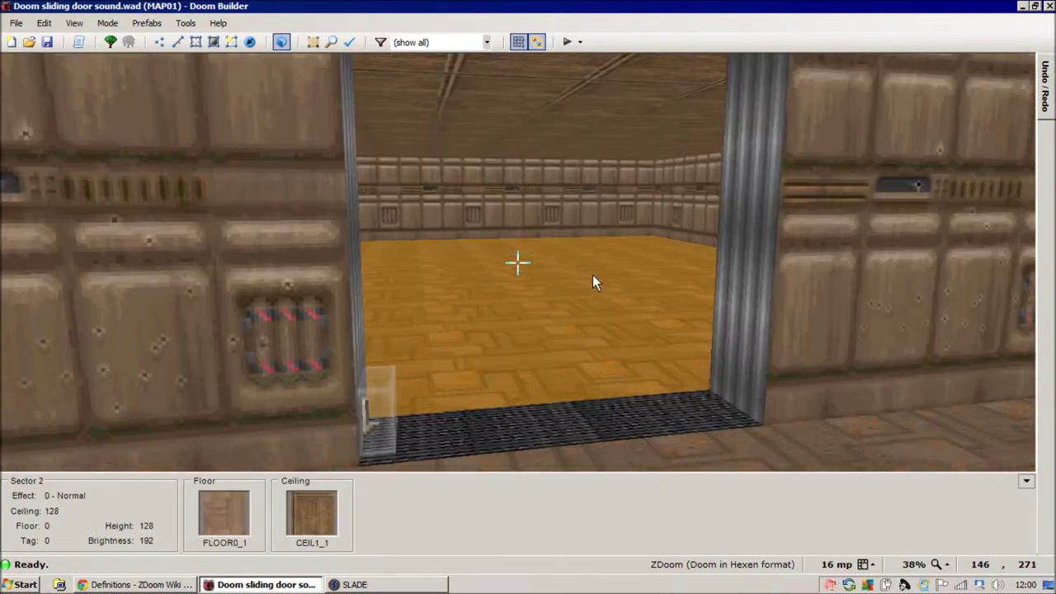
key(w)
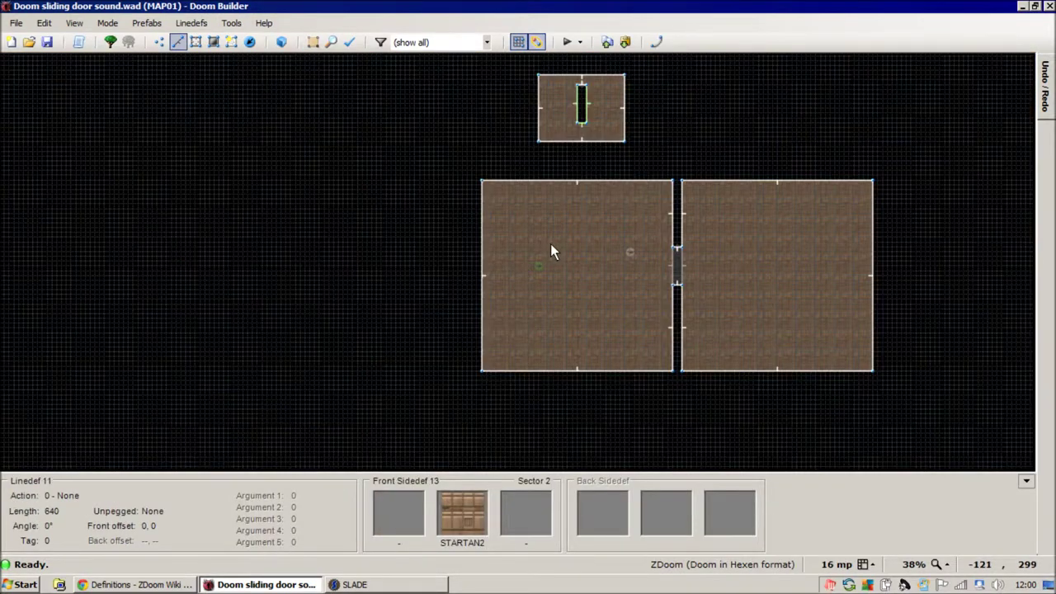
scroll(566, 307, up, 1)
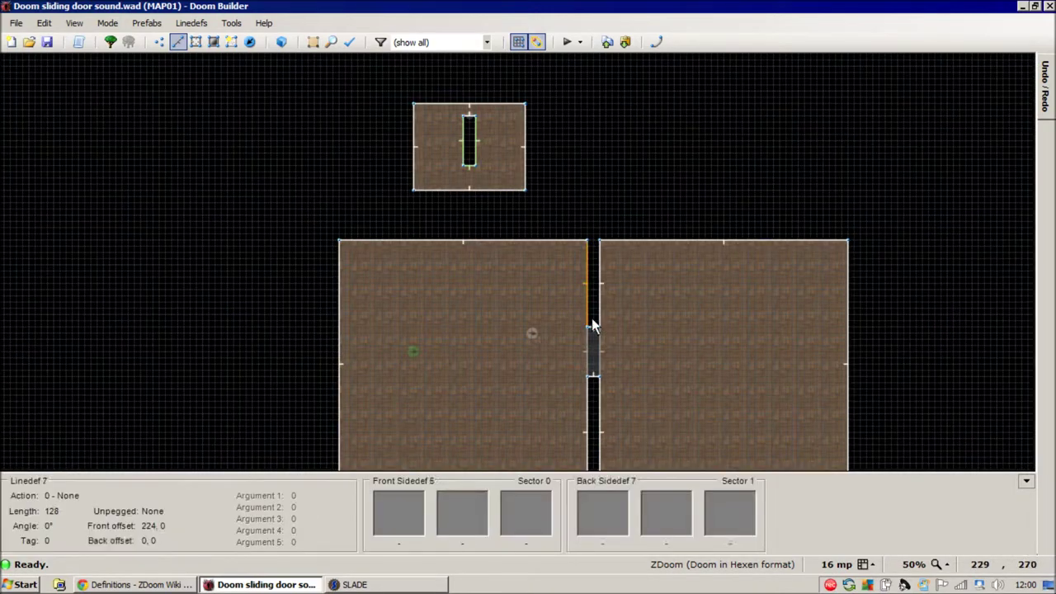
key(Down)
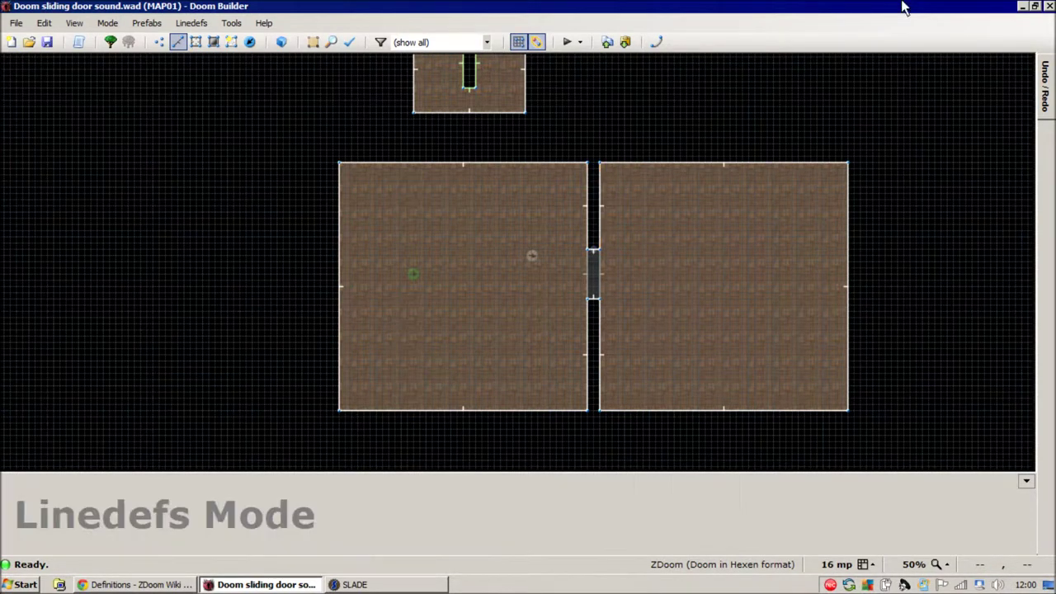
Minimise Doom Builder, glance at the wad in SLADE, then bring Chrome forward
click(1021, 7)
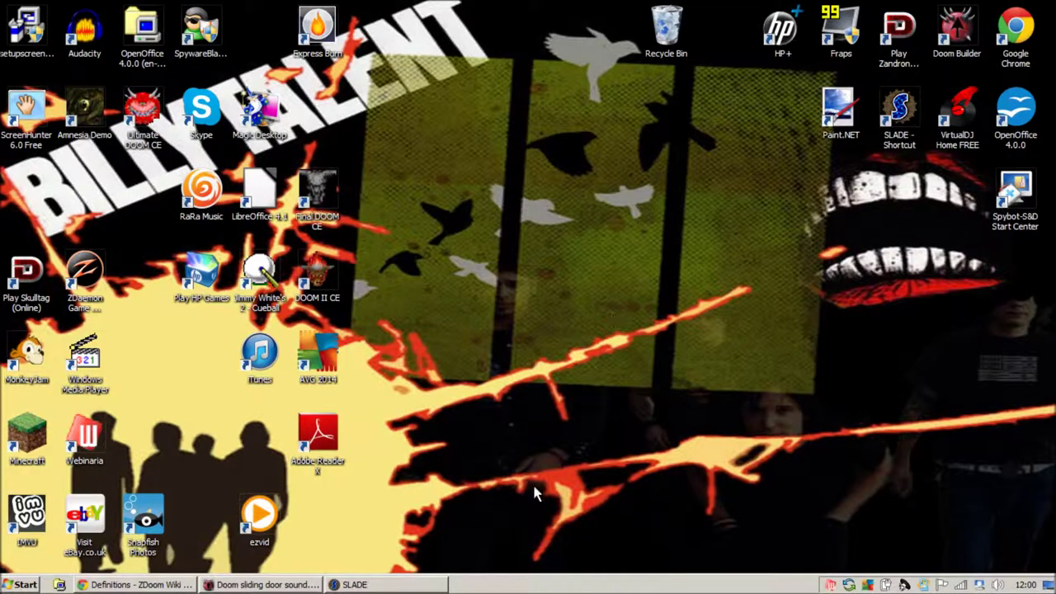
click(355, 584)
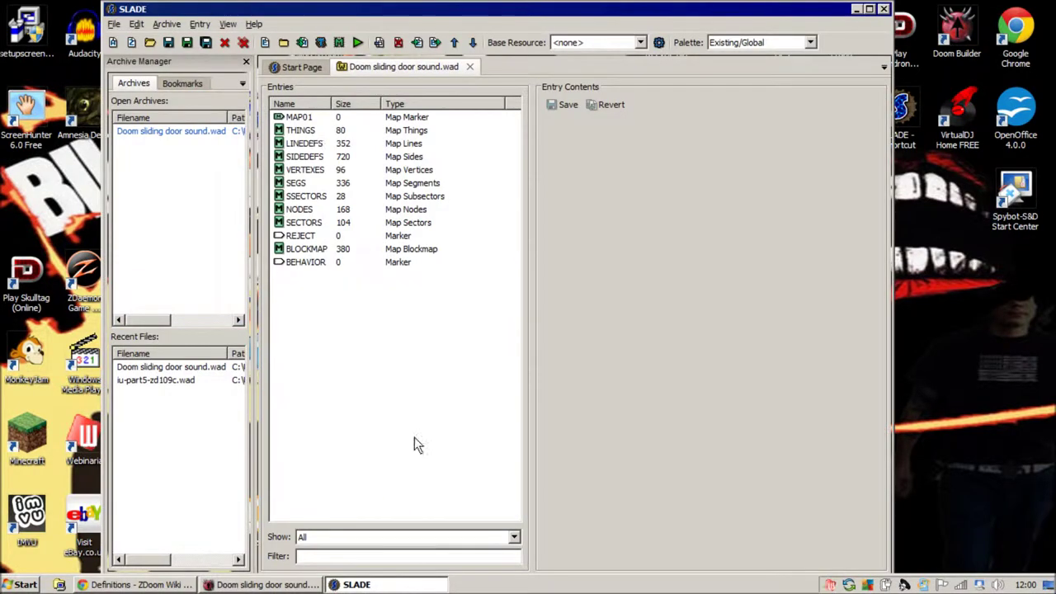
click(368, 584)
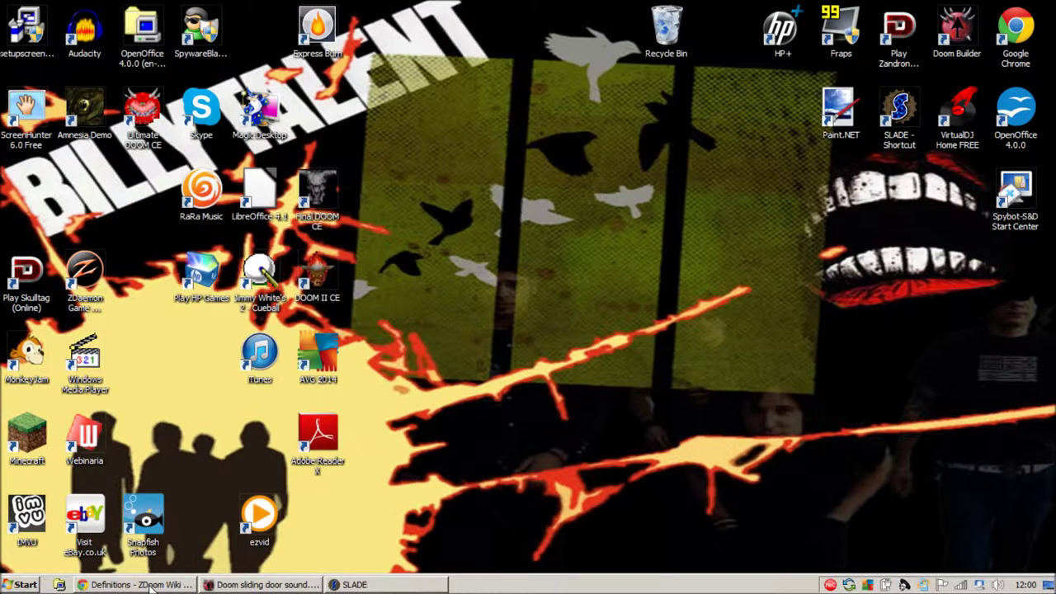
click(136, 584)
Review the SLADE downloads page's v3.1.0 beta 2 release, then minimise Chrome
click(120, 9)
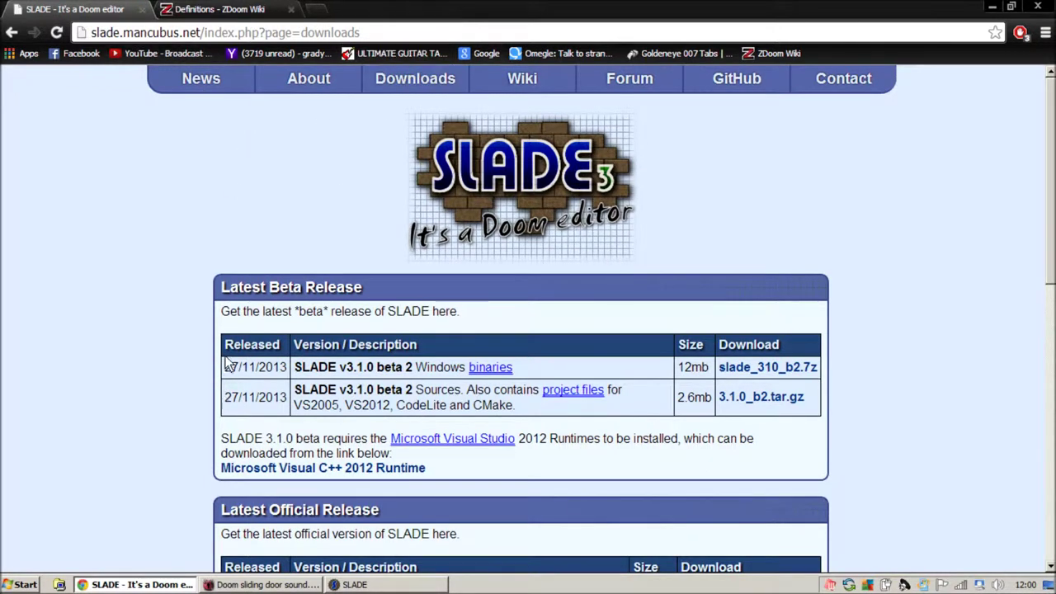
drag(226, 366, 205, 357)
click(369, 371)
click(992, 9)
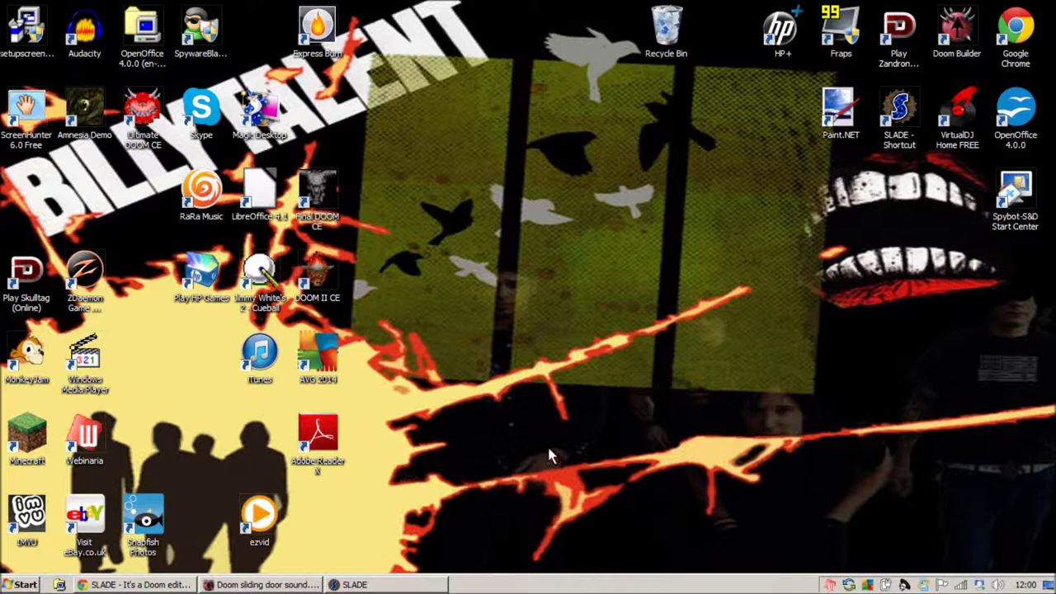
Bring back SLADE and preview MAP01 of Doom sliding door sound.wad
click(411, 582)
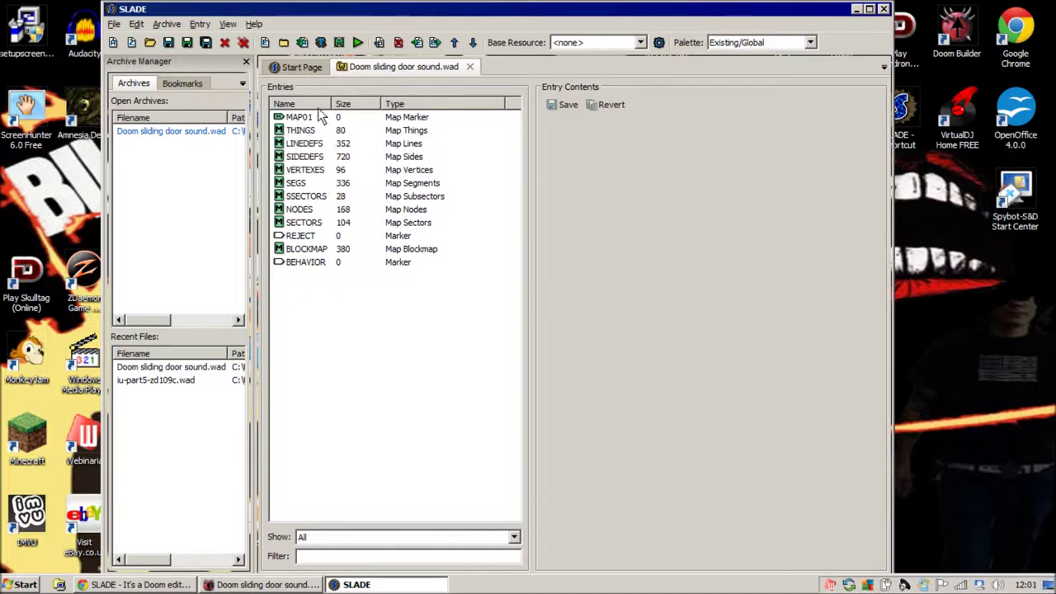
click(302, 117)
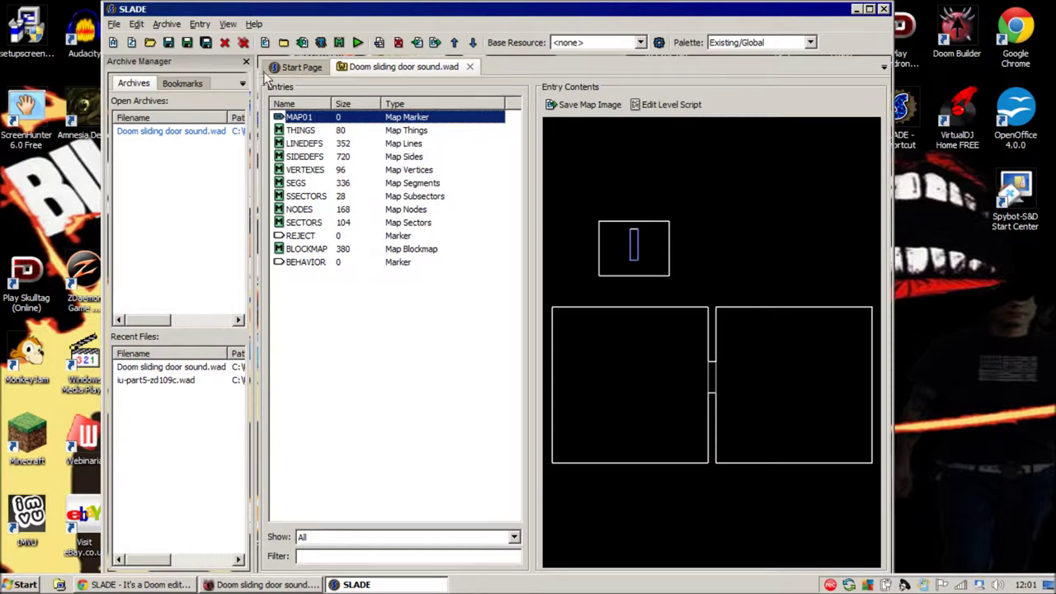
Create a new blank entry named SNDINFO in the wad
click(368, 326)
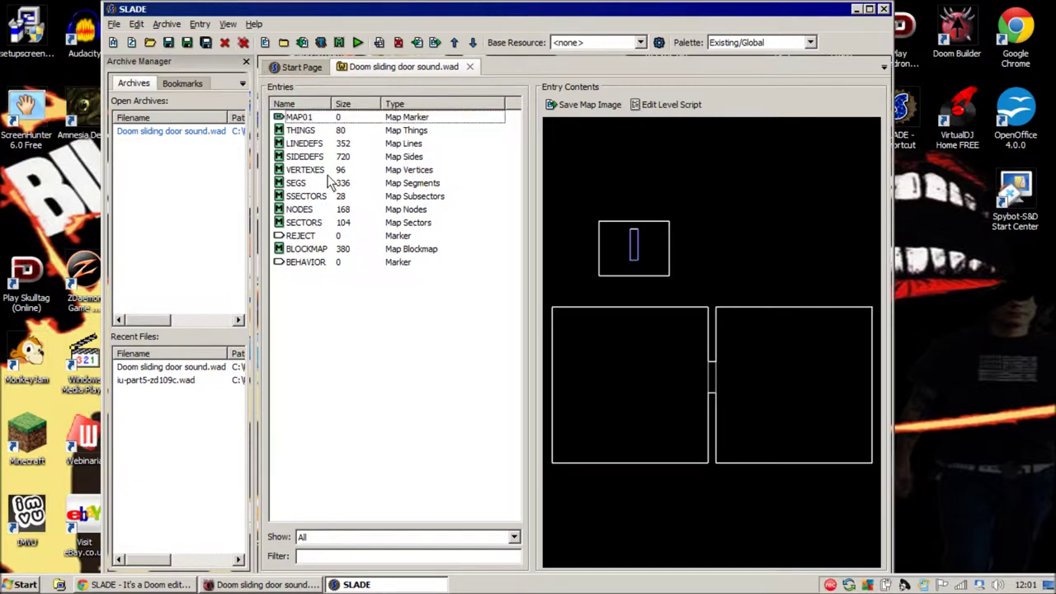
click(167, 24)
mouse_move(171, 42)
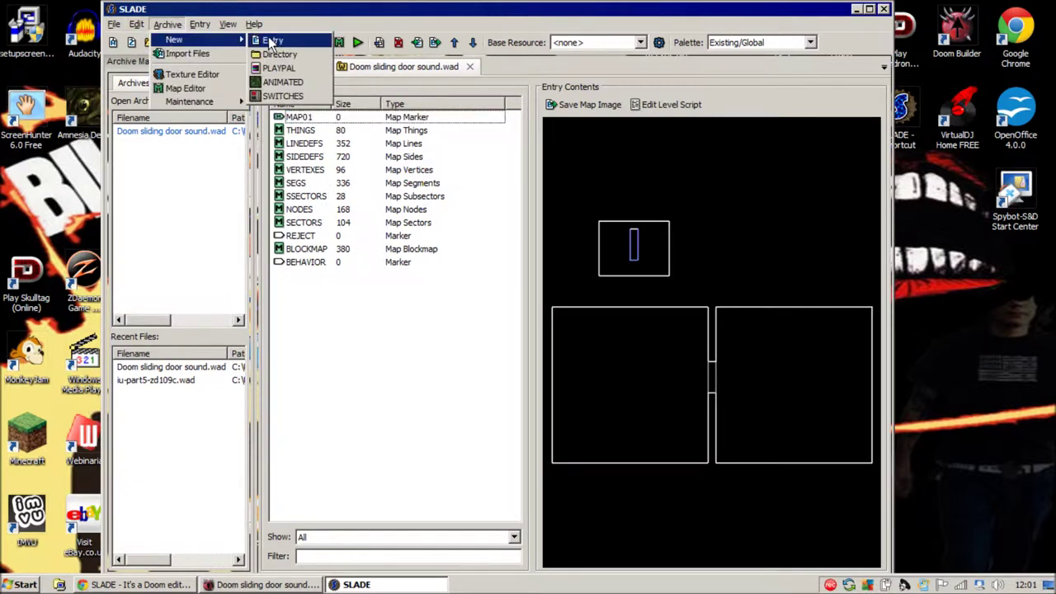
click(272, 41)
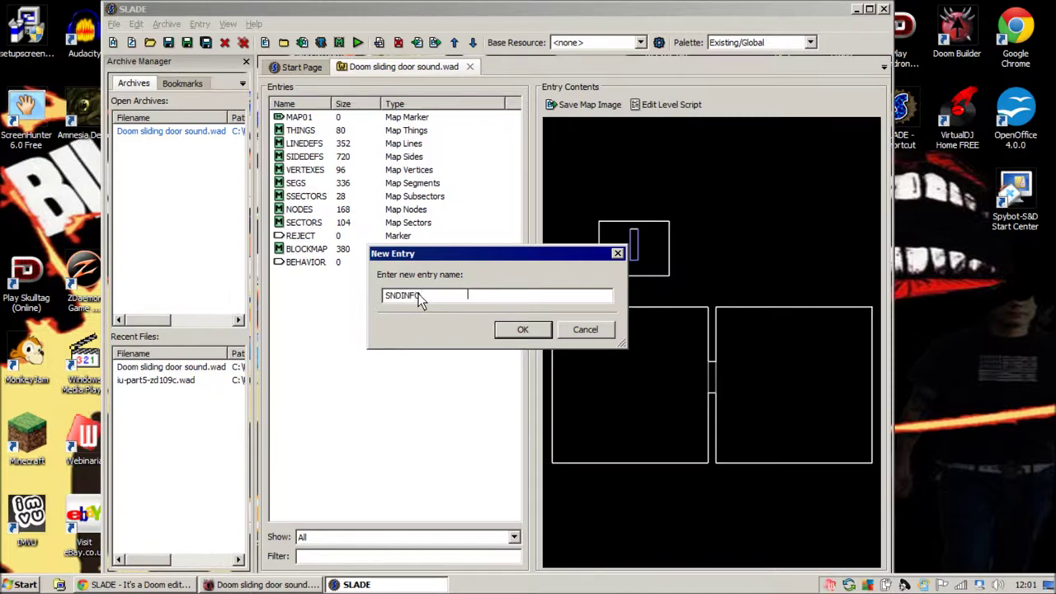
click(523, 330)
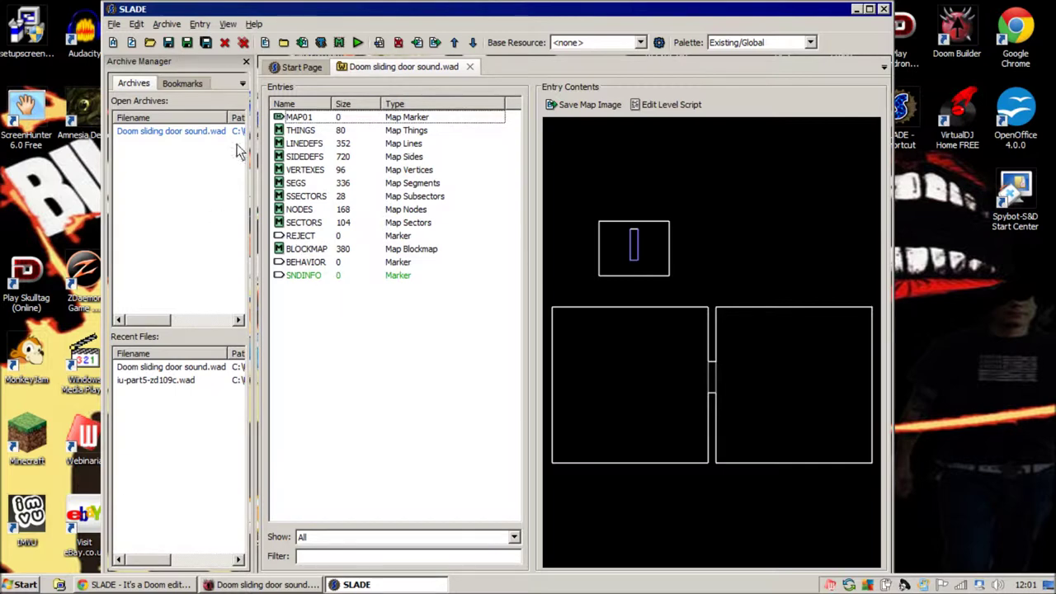
Create a second blank entry named SNDSEQ
click(166, 24)
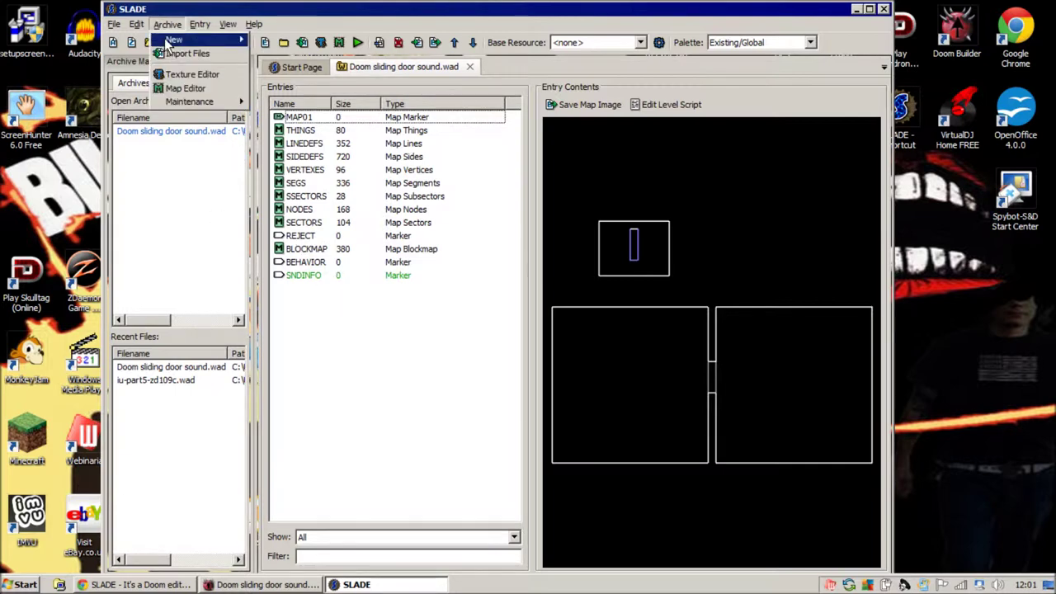
mouse_move(164, 39)
click(272, 40)
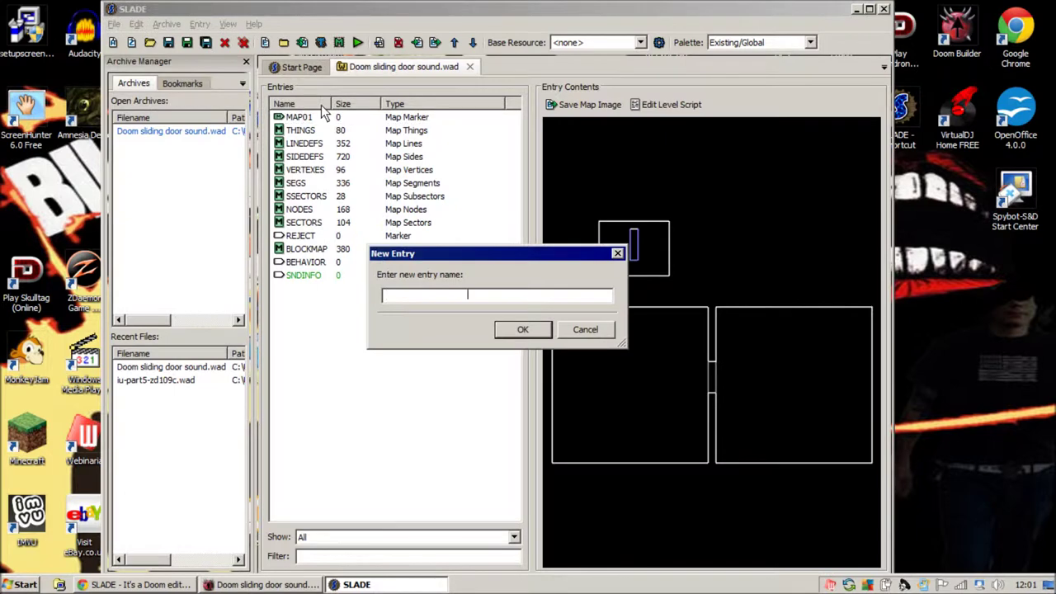
text(SNDSEQ)
click(523, 330)
Try moving SNDSEQ above SNDINFO and back, leaving it below SNDINFO
click(299, 277)
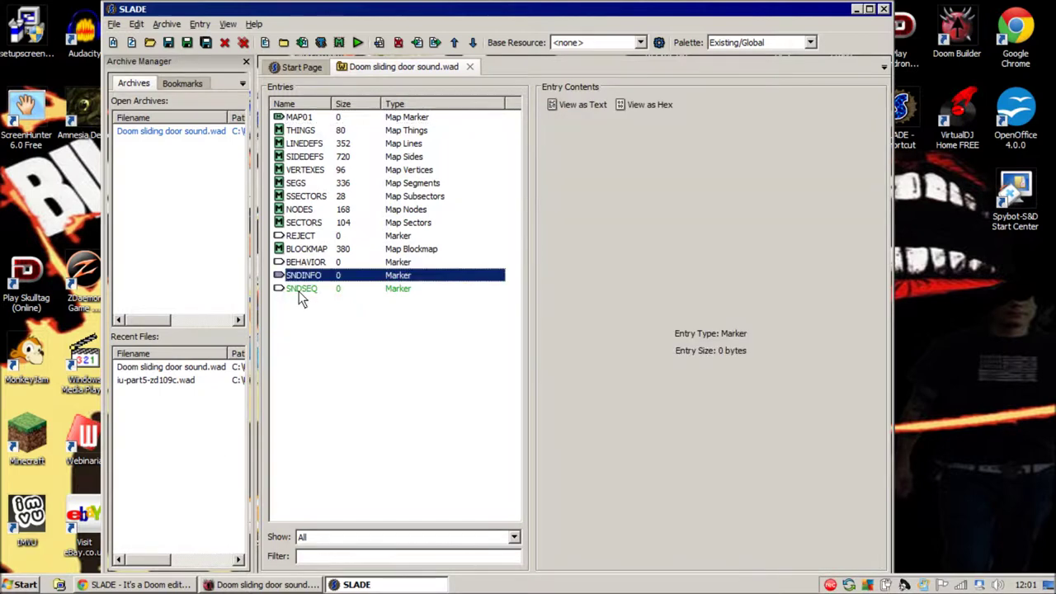
click(299, 290)
key(ctrl+u)
key(ctrl+d)
key(ctrl+u)
key(ctrl+d)
click(312, 302)
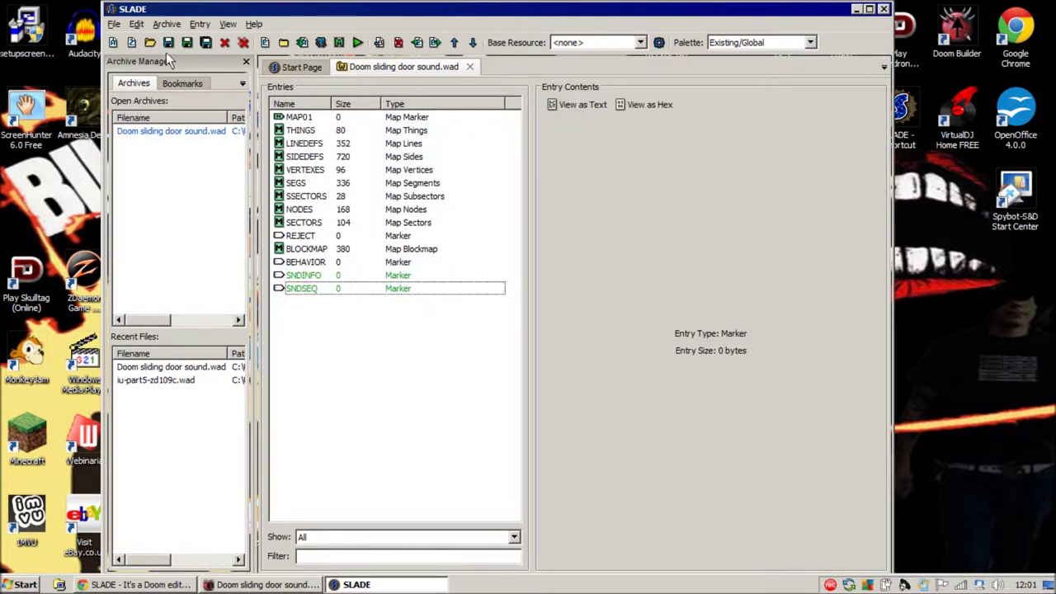
Choose the TECH1 sound file for import into the wad
click(200, 24)
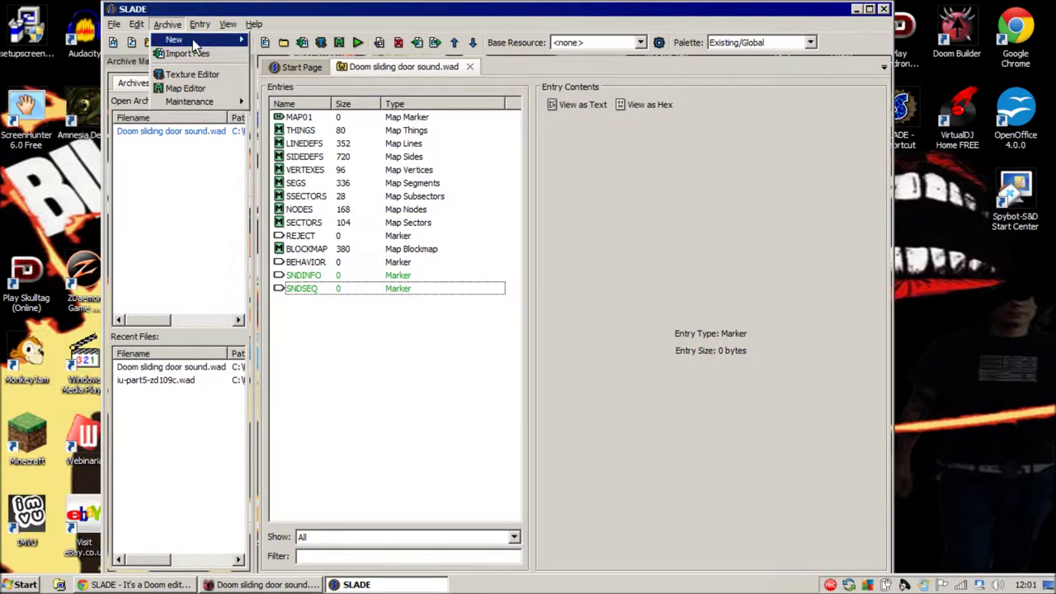
click(195, 53)
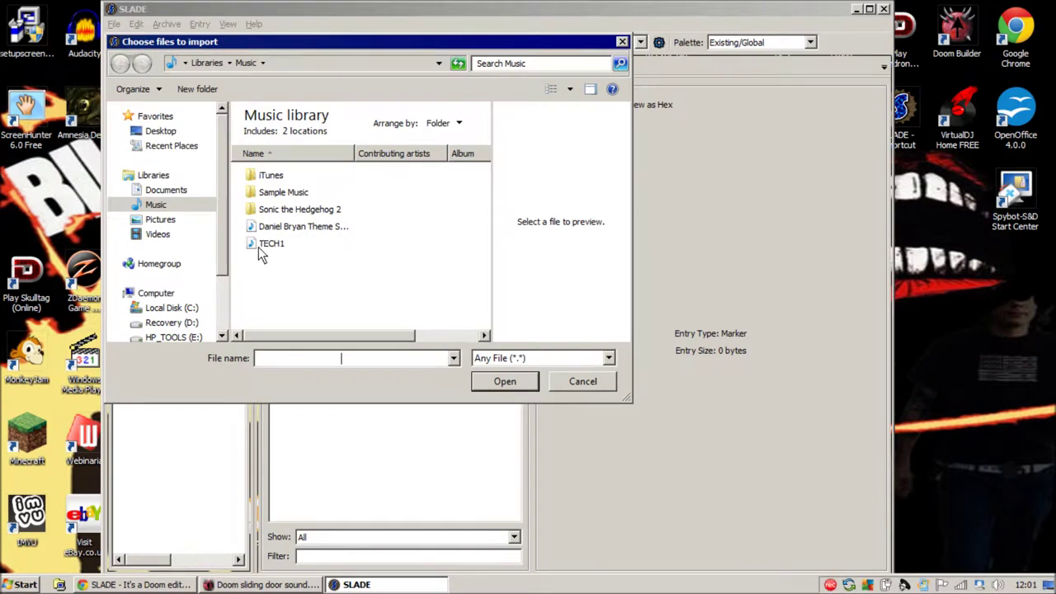
click(279, 247)
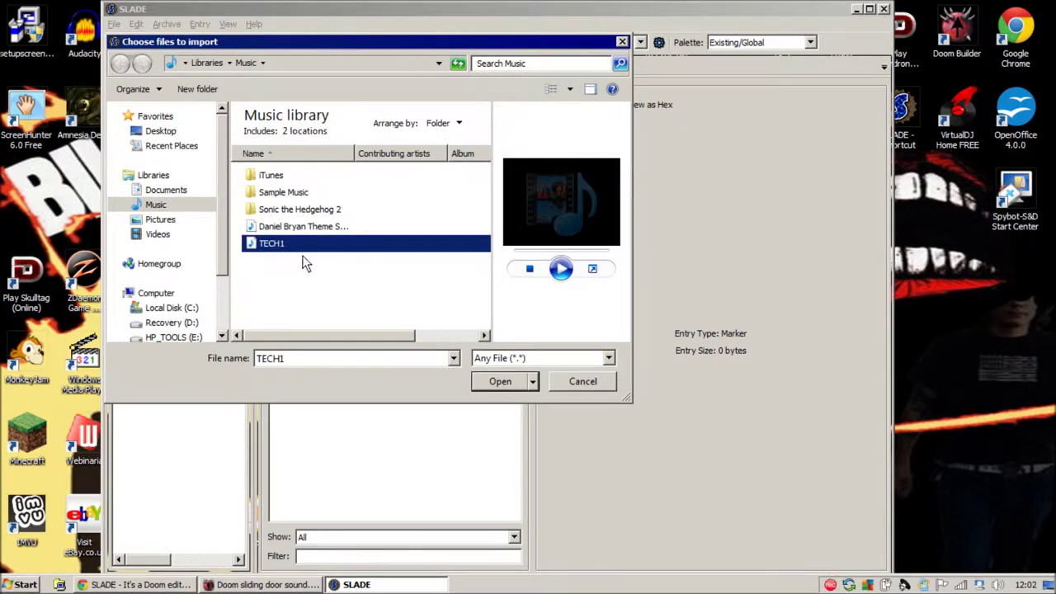
Import TECH1.wav as a sound entry and play it back in the audio player
double_click(269, 248)
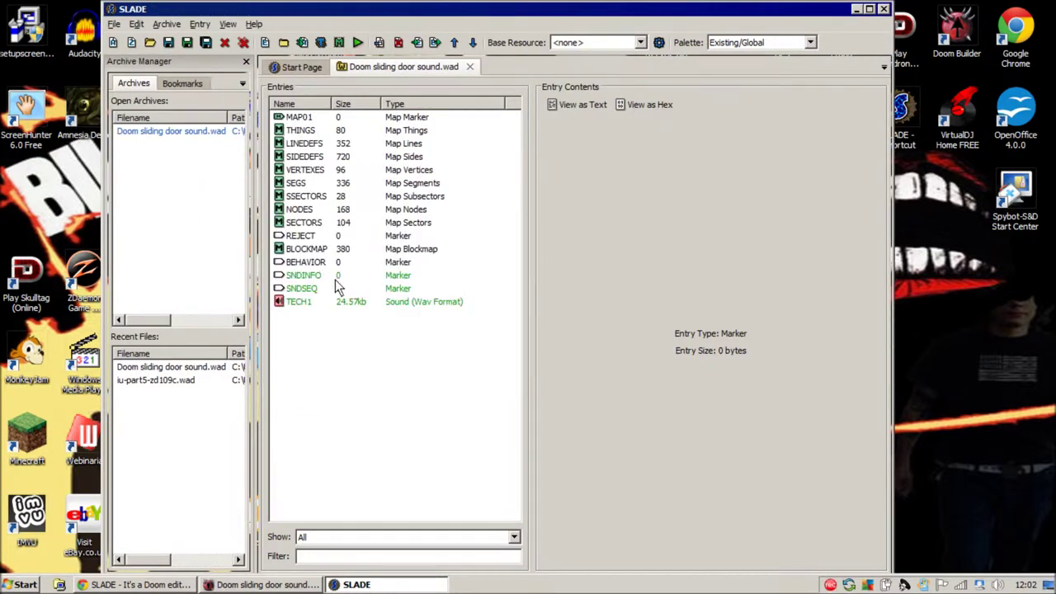
click(300, 303)
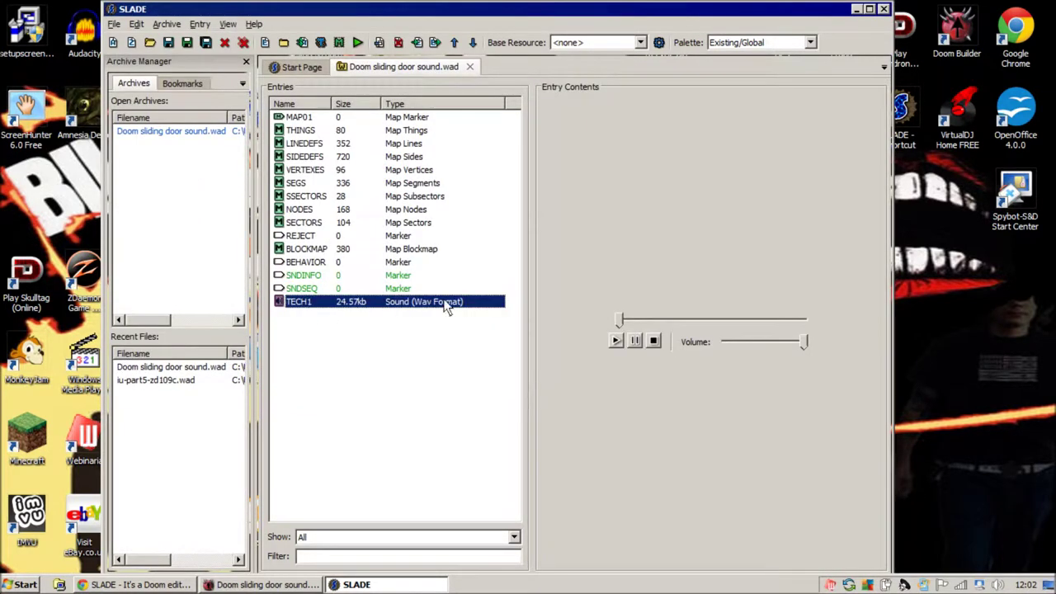
click(615, 341)
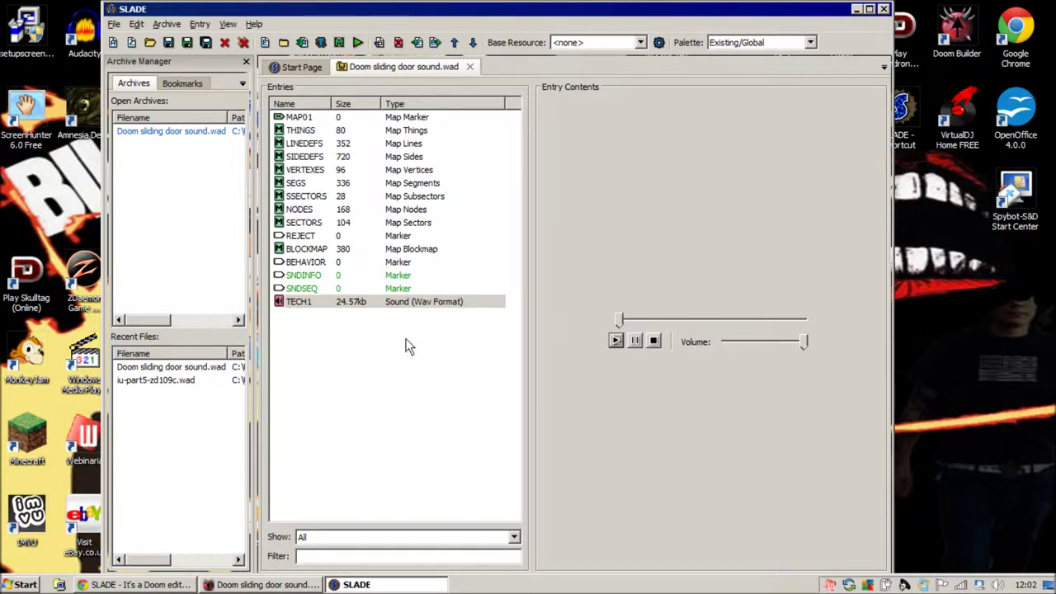
click(302, 279)
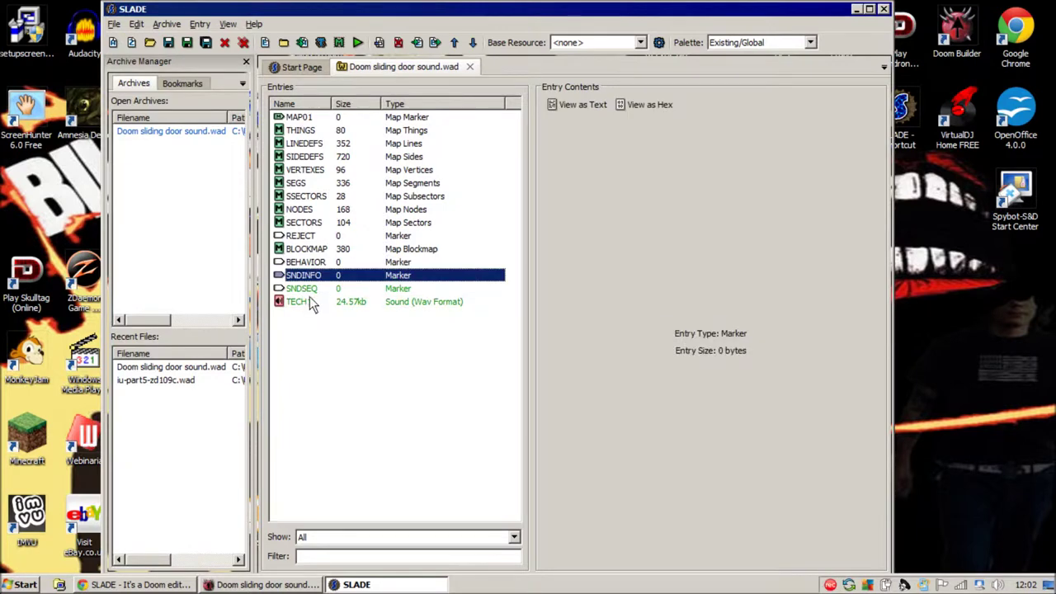
Select the blank SNDINFO entry and show it with View as Text
click(307, 289)
click(301, 277)
click(569, 108)
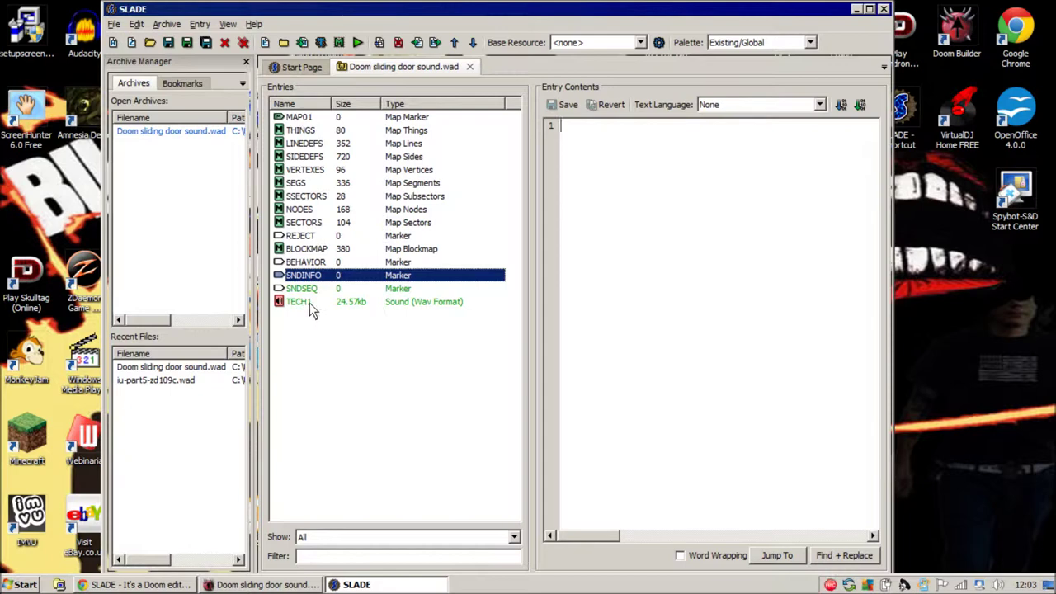
key(Down)
key(Down)
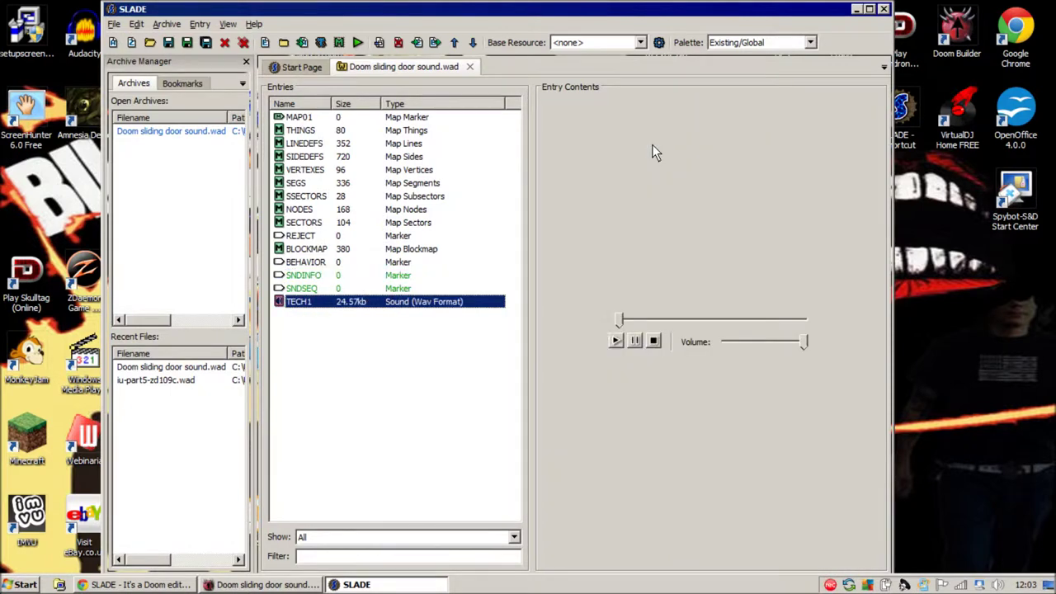
click(307, 277)
click(580, 104)
Type the line 'TECH1 TECH1' into the SNDINFO text editor
click(589, 142)
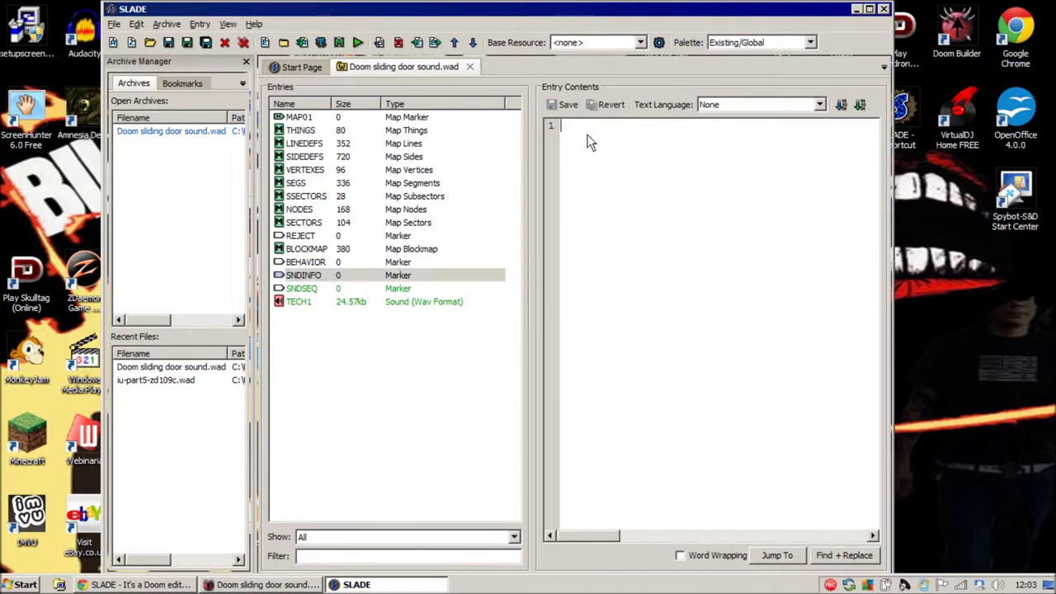
text(TECH1 TECH1)
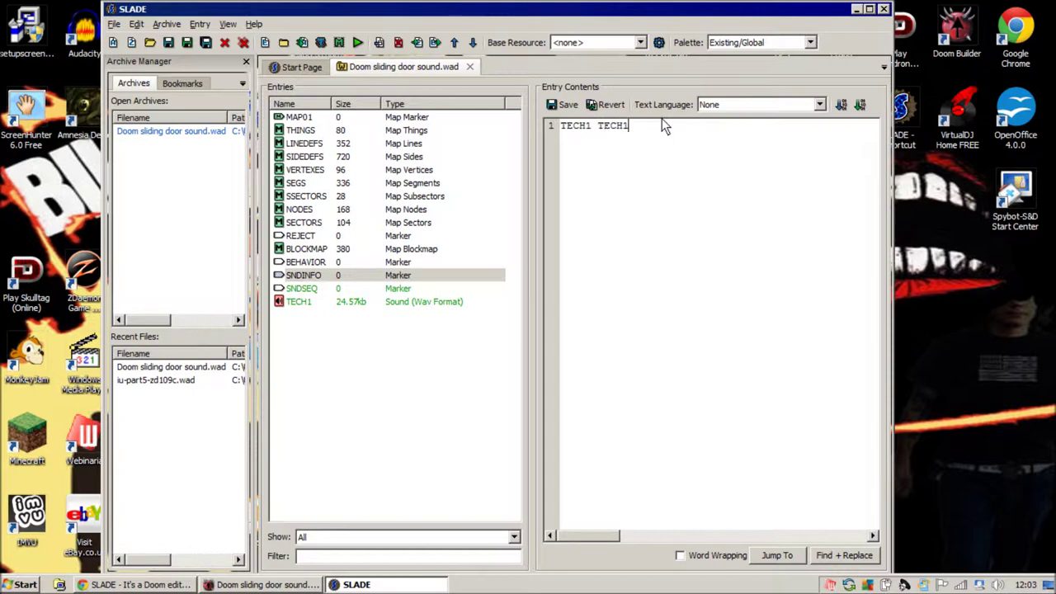
drag(643, 132, 600, 128)
drag(617, 130, 571, 126)
click(662, 129)
drag(663, 129, 553, 130)
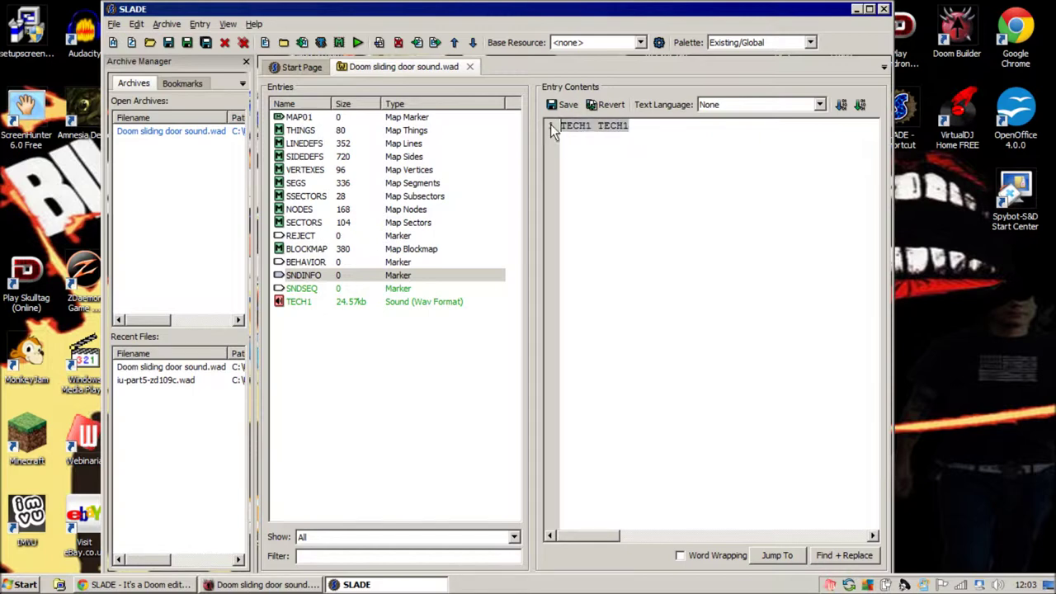
click(629, 131)
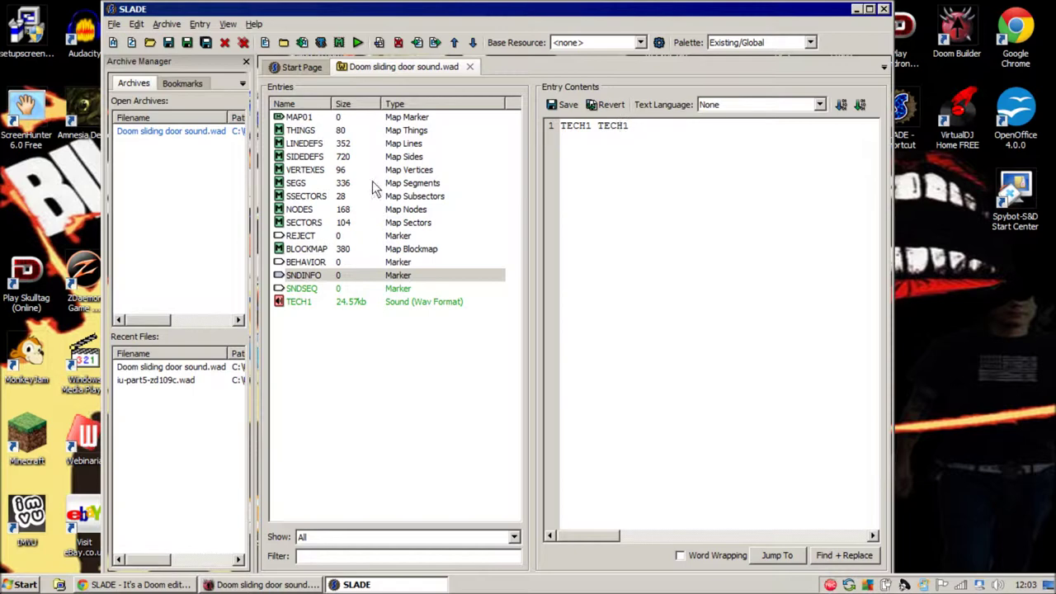
Switch to SNDSEQ and confirm saving SNDINFO as an 11-byte Sound info entry
click(301, 290)
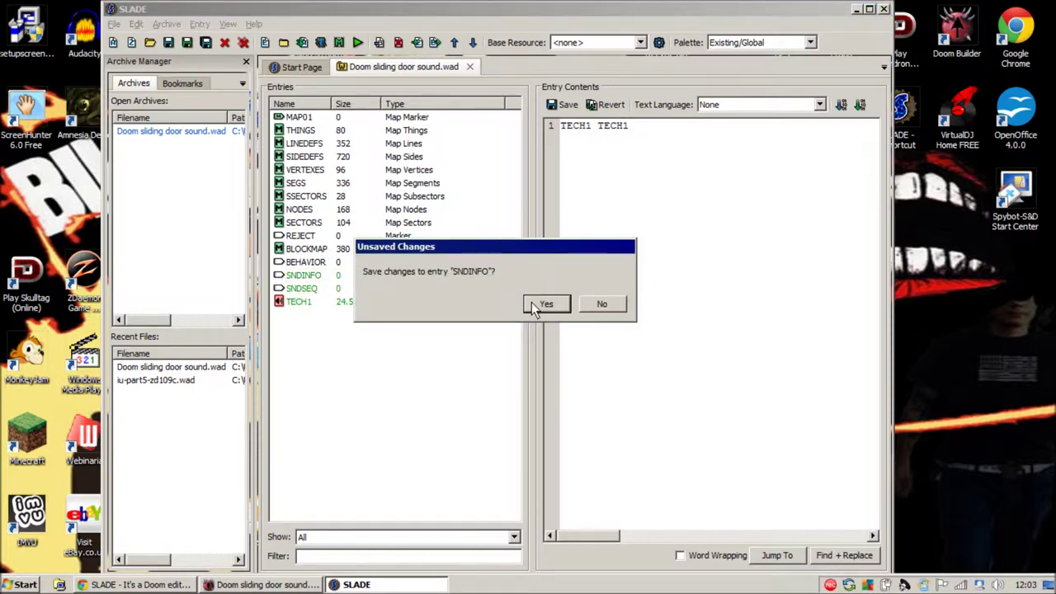
click(553, 306)
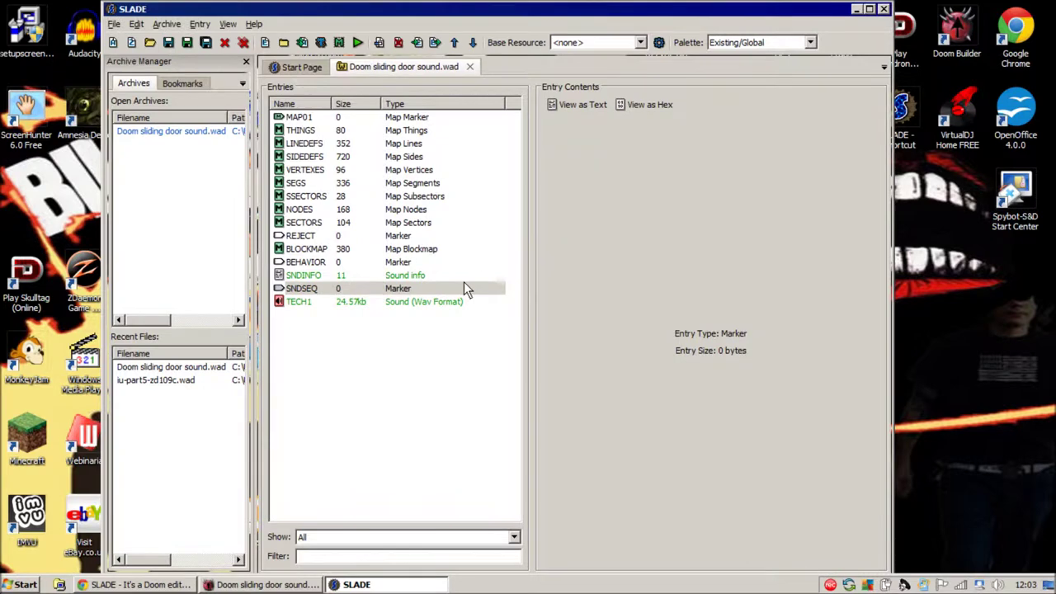
click(340, 276)
Open SNDSEQ as text and write the ':Techno Door' header with an indented line below
click(321, 289)
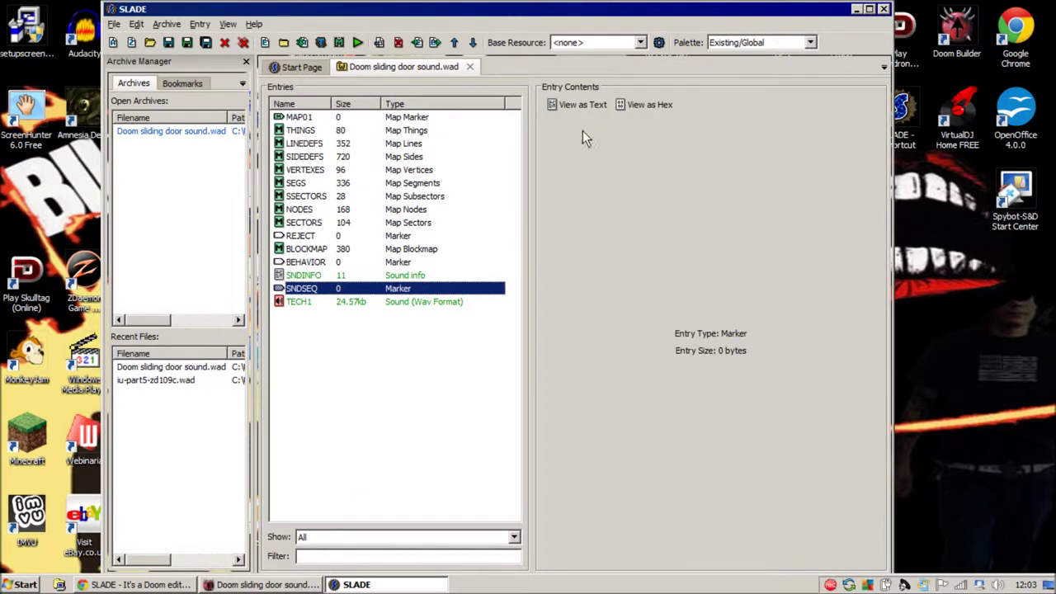
click(563, 104)
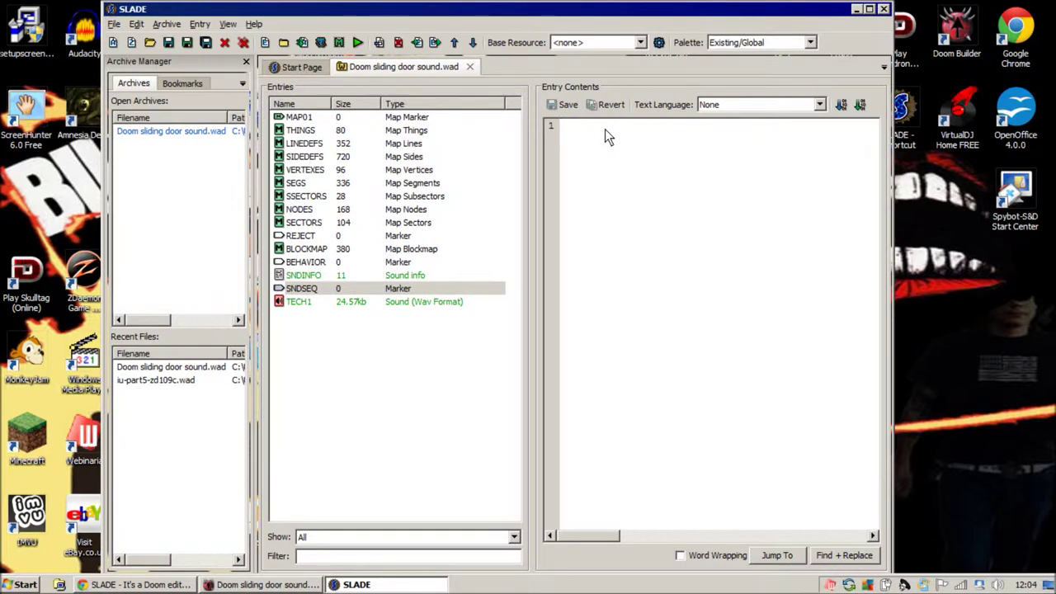
text(:Te)
key(Return)
key(Return)
text(door)
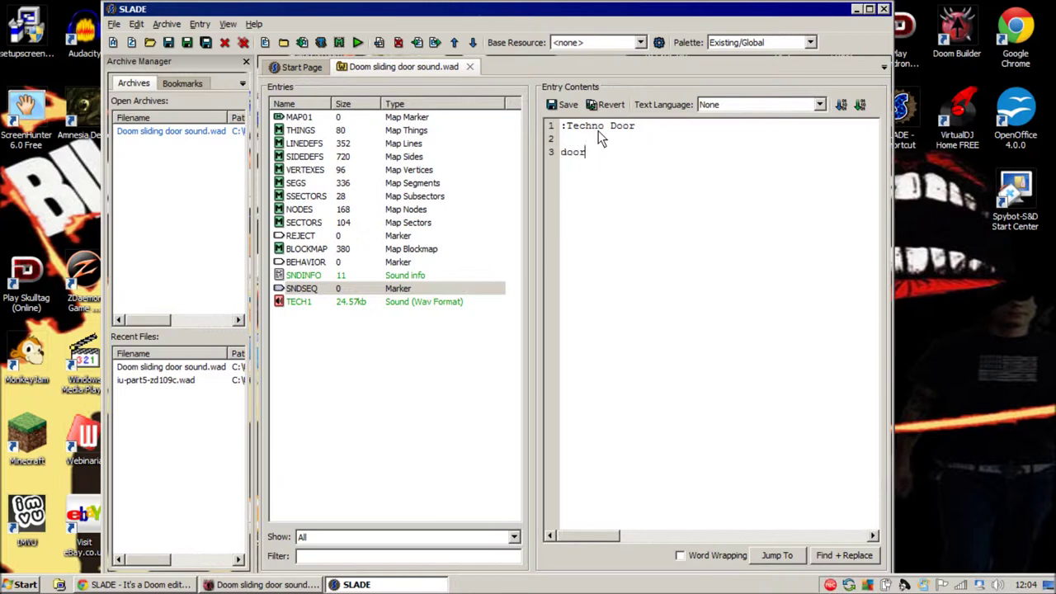
key(BackSpace)
key(BackSpace)
key(BackSpace)
key(Tab)
click(257, 585)
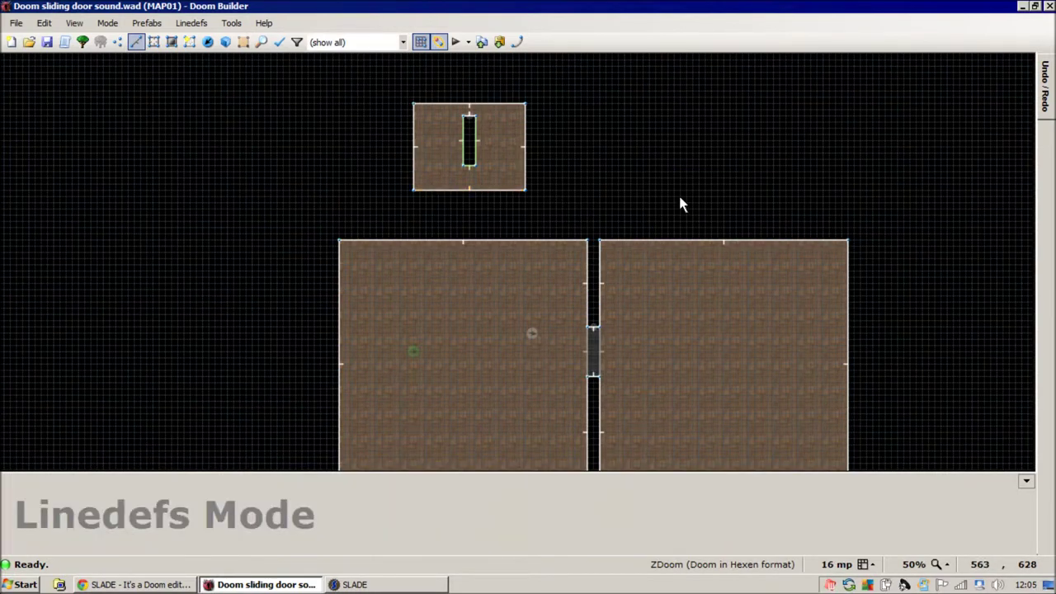
Set the Polyobj Start Line door linedef's Sound Number to 1, then go back to SLADE
scroll(571, 190, up, 4)
right_click(283, 116)
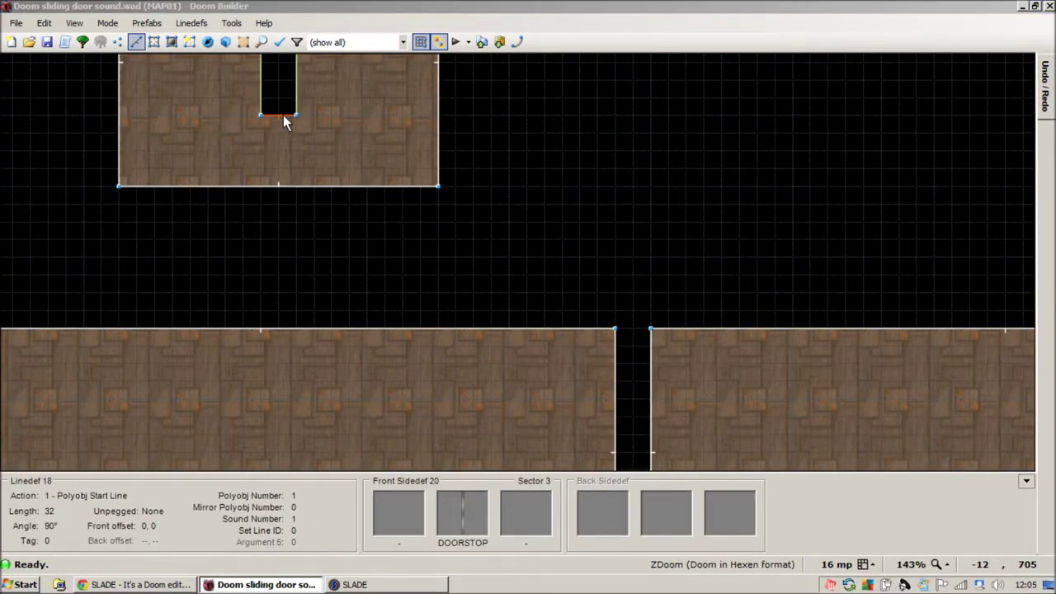
double_click(451, 360)
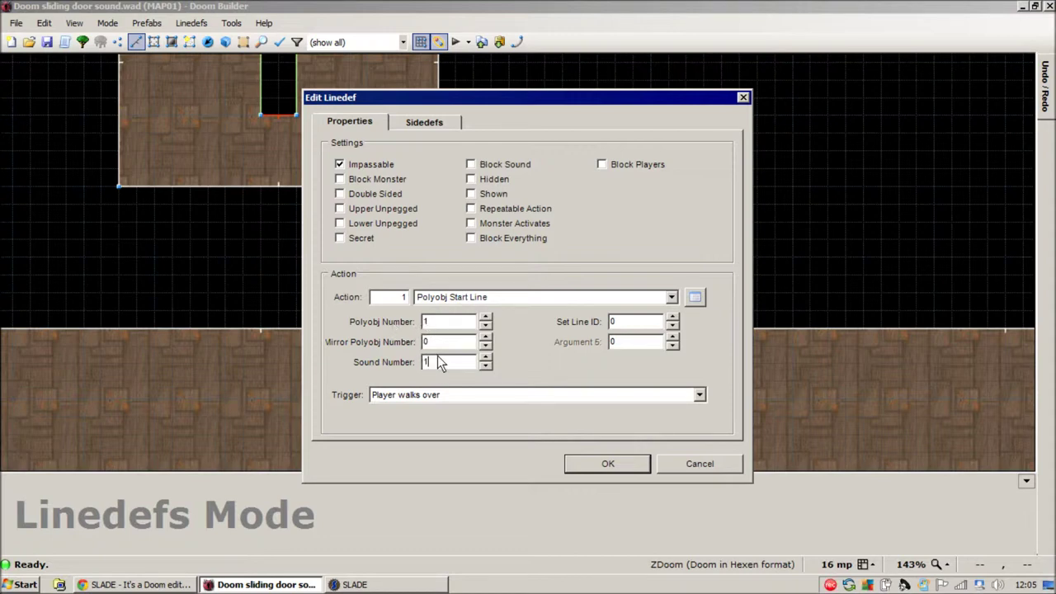
drag(437, 363, 423, 365)
text(1)
click(607, 464)
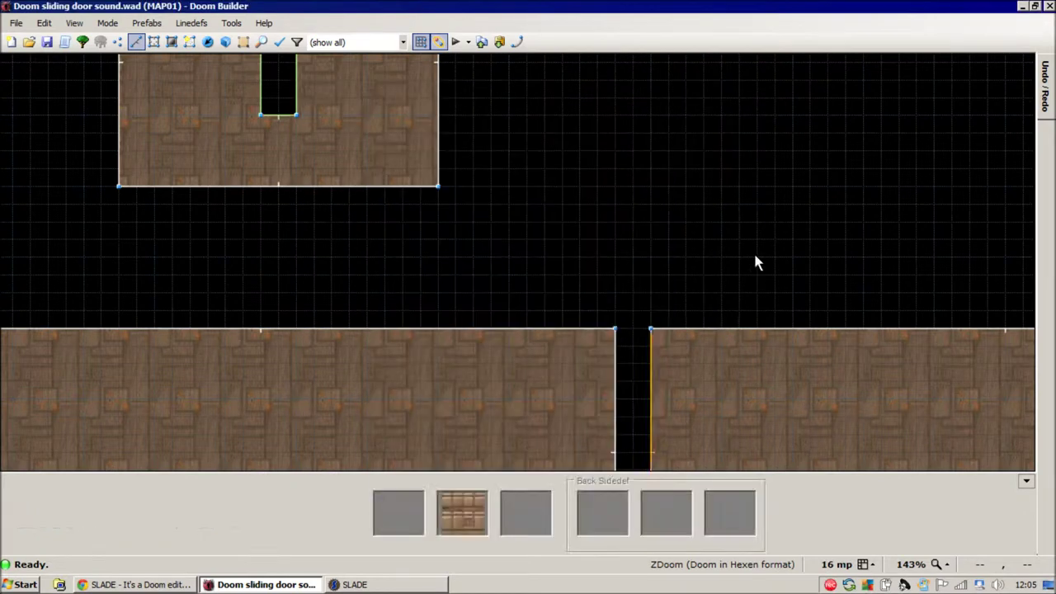
click(1023, 6)
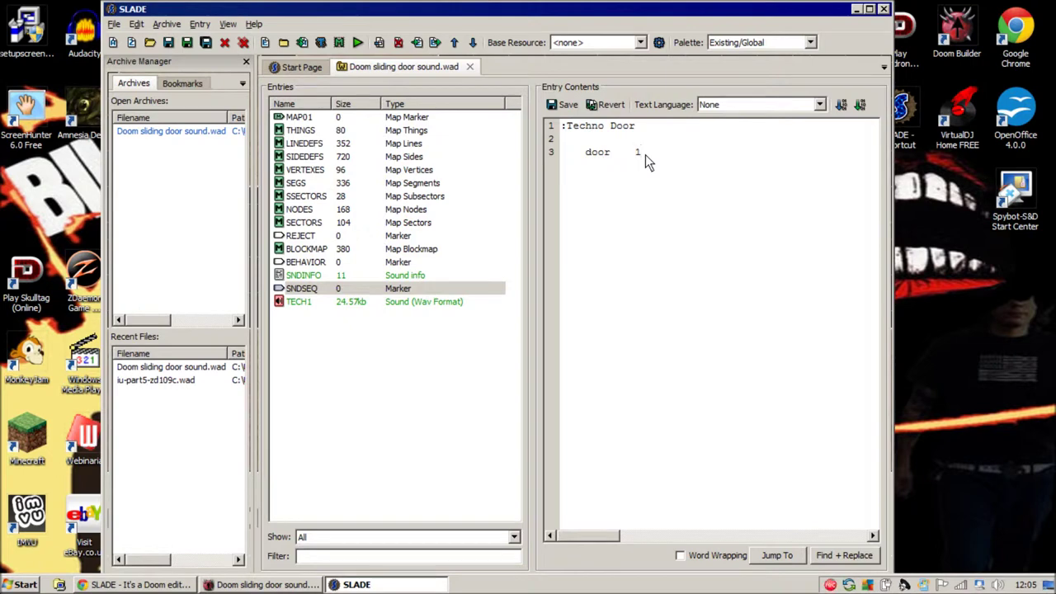
Add the lines 'play TECH1' and 'nostopcutoff' below door 1 in the Techno Door sequence
key(Return)
text(play	TECH1)
key(Return)
text(nostopcutoff)
Close the sequence with an 'end' line and save the SNDSEQ entry
click(688, 186)
key(Return)
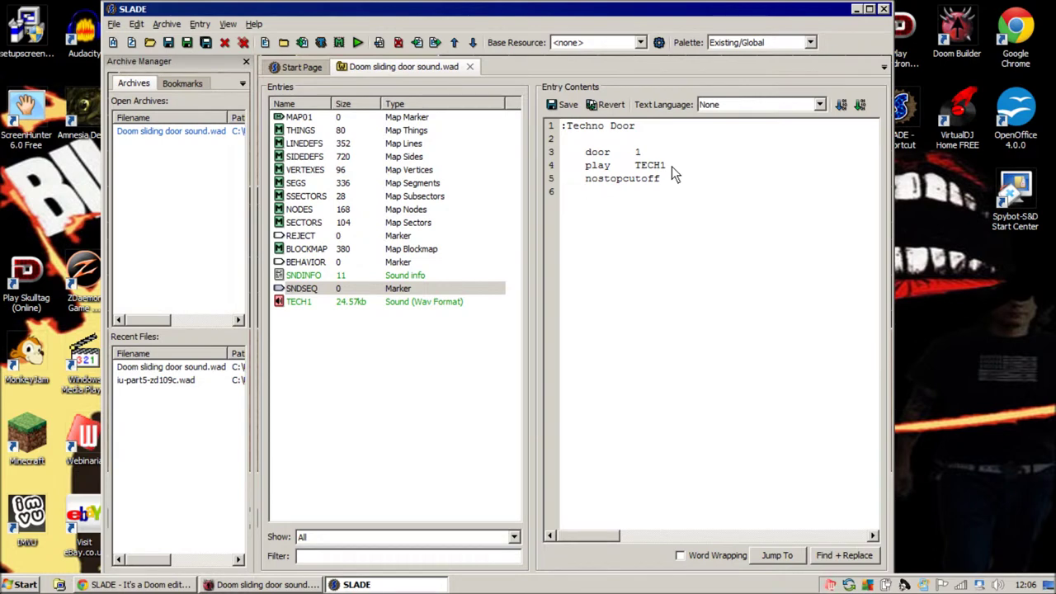
key(BackSpace)
key(Return)
text(end)
click(565, 109)
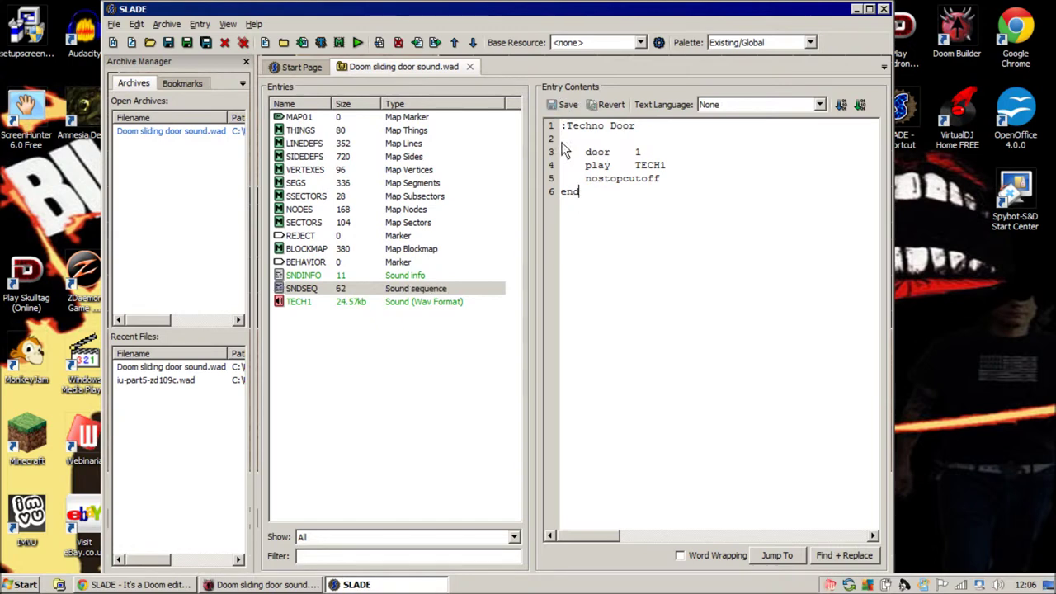
click(388, 275)
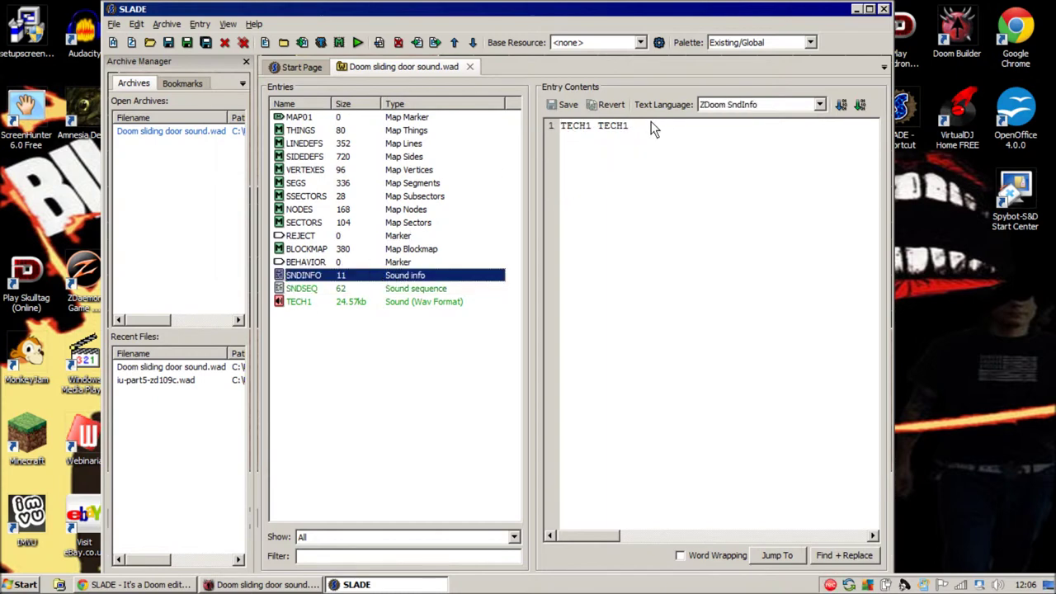
drag(651, 122, 549, 130)
double_click(611, 128)
drag(618, 129, 552, 127)
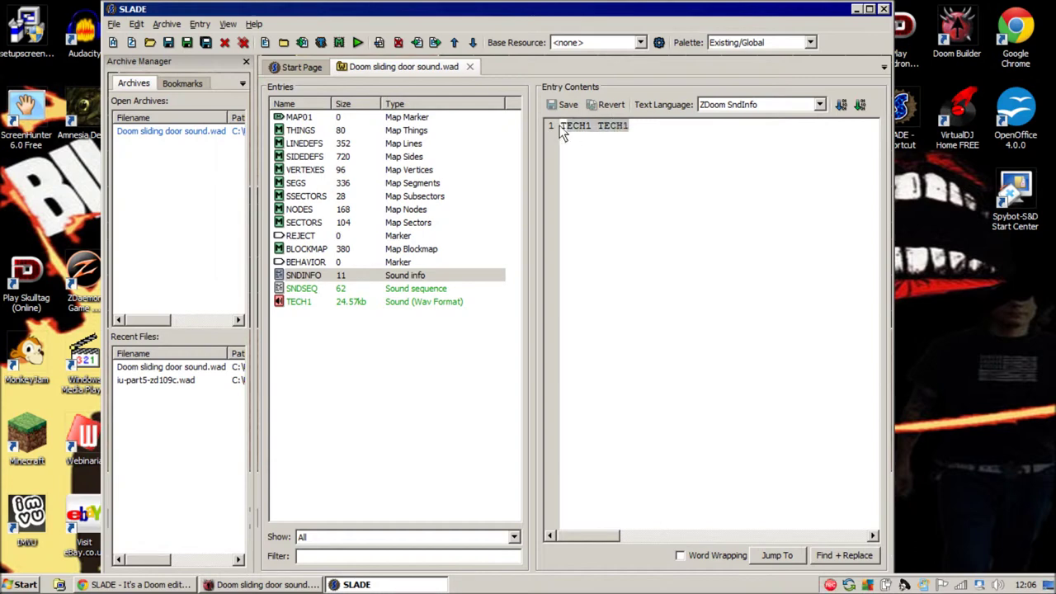
click(552, 127)
drag(629, 125, 556, 128)
click(557, 128)
click(308, 290)
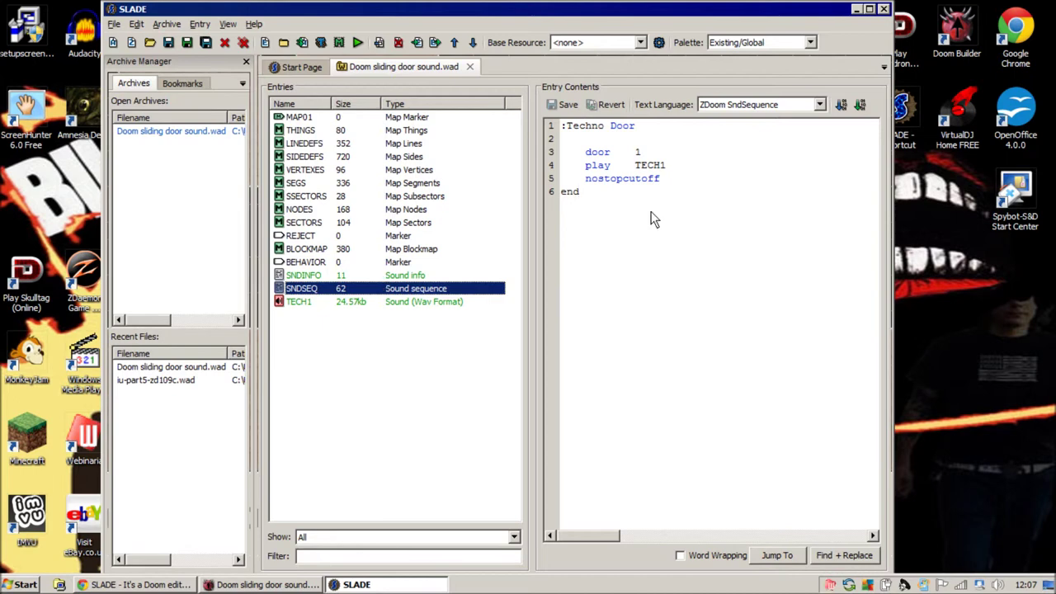
mouse_move(584, 191)
mouse_down()
mouse_move(557, 125)
mouse_move(573, 176)
mouse_move(592, 191)
mouse_up()
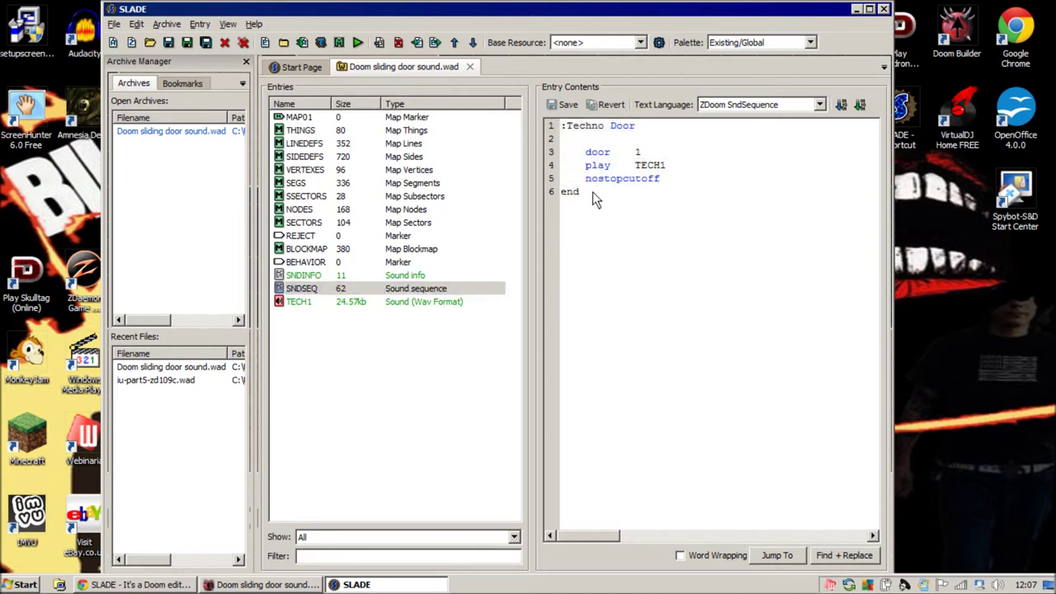